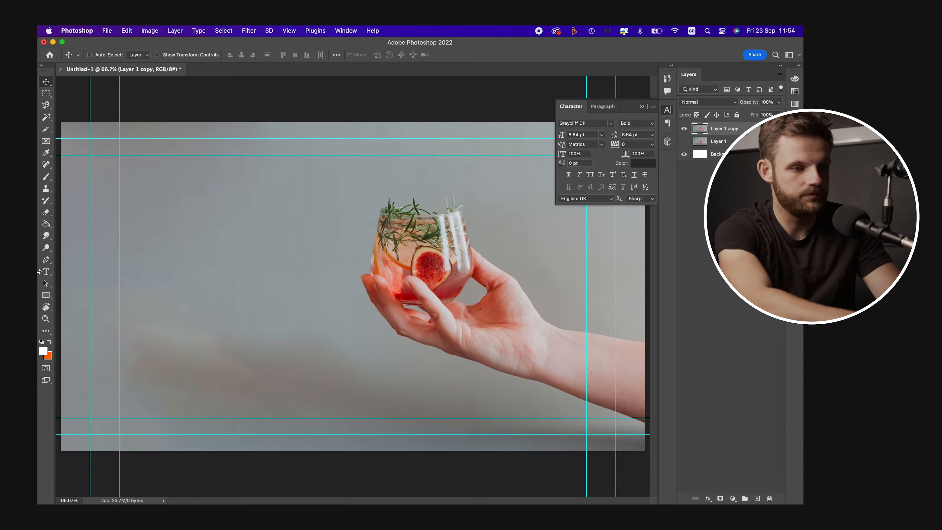
Draw a Pen tool path along the lower edge of the forearm and wrist, starting where the arm meets the canvas edge.
{"action": "left_click", "coordinate": [45, 261]}
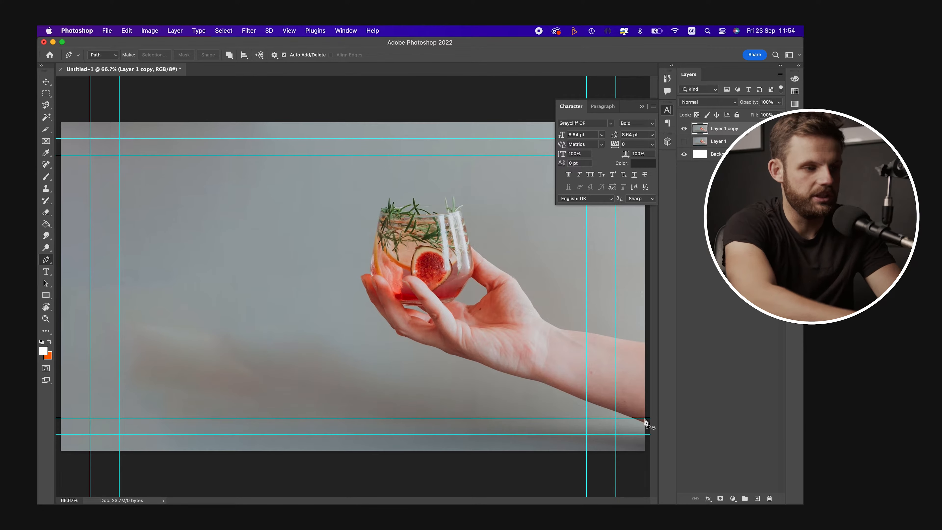
{"action": "scroll", "coordinate": [646, 423], "scroll_direction": "up", "scroll_amount": 5}
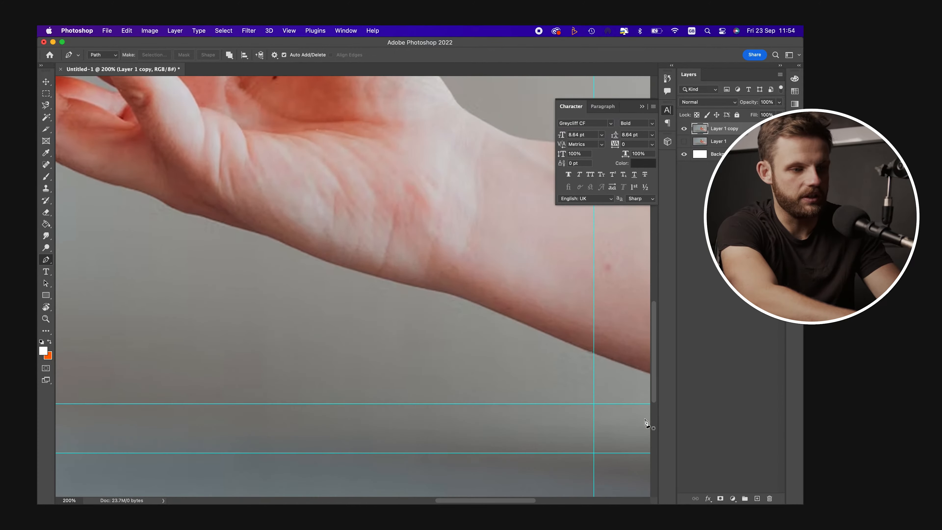
{"action": "scroll", "coordinate": [646, 423], "scroll_direction": "right", "scroll_amount": 5}
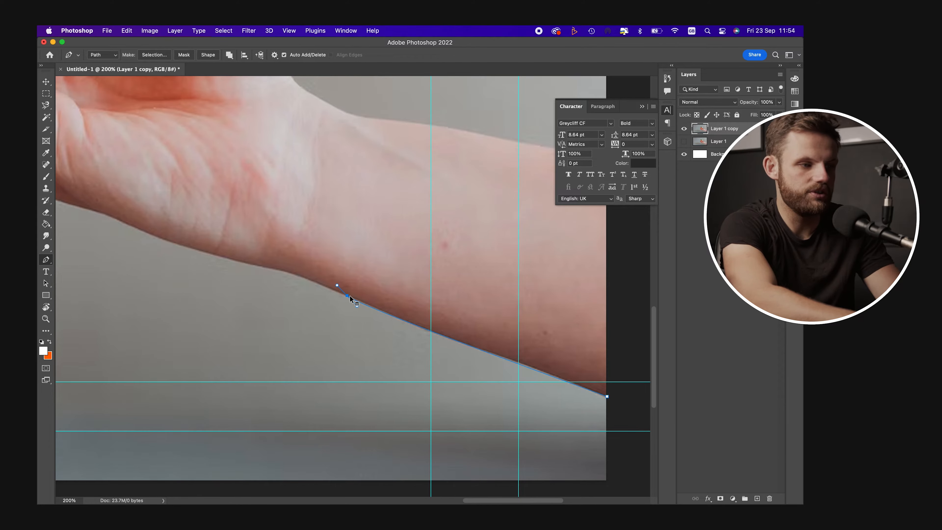
{"action": "left_click", "coordinate": [348, 296], "text": "alt"}
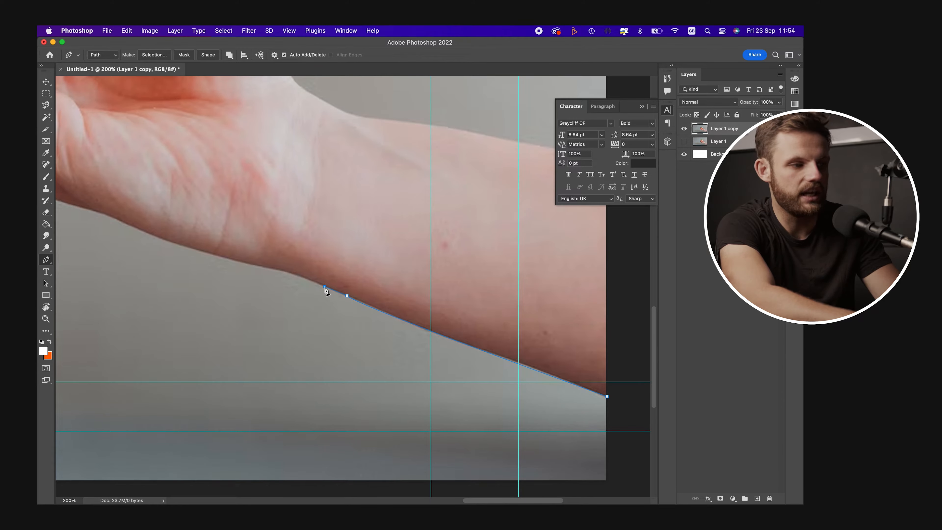
{"action": "left_click", "coordinate": [290, 273]}
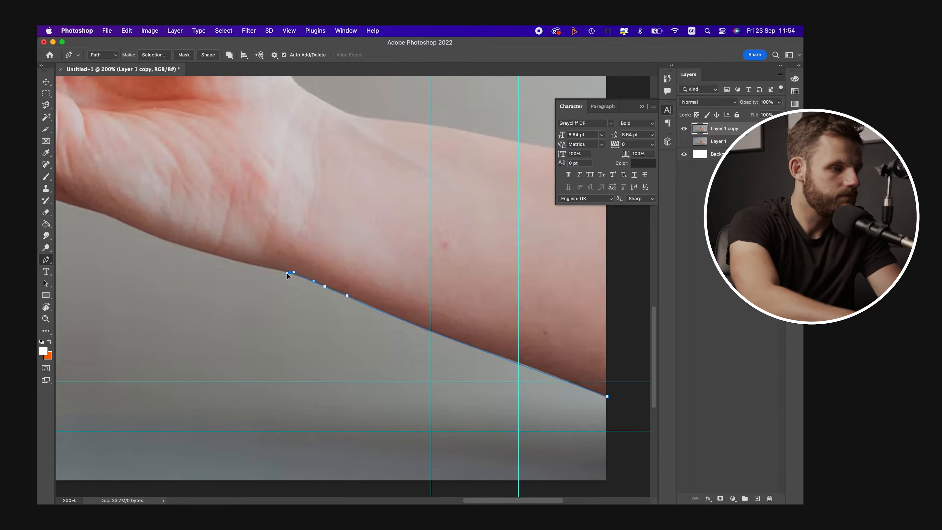
{"action": "left_click_drag", "start_coordinate": [244, 264], "coordinate": [239, 263]}
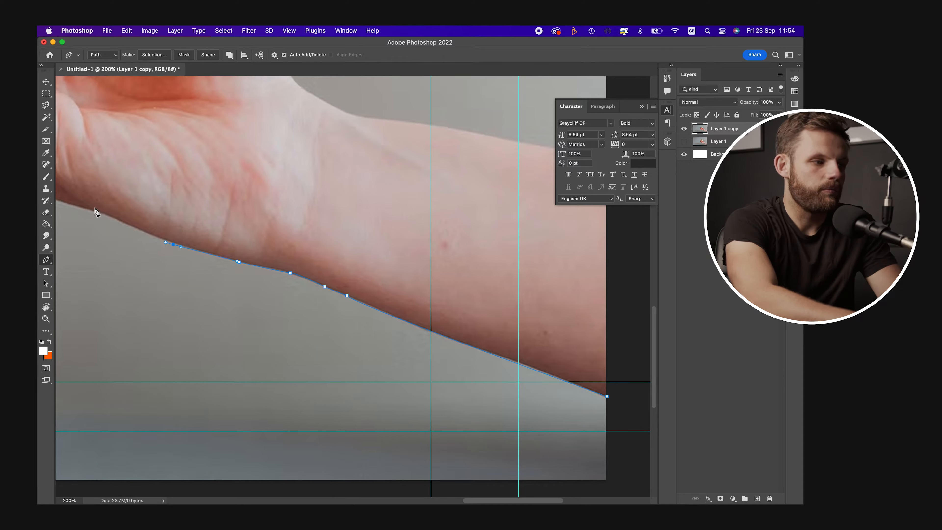
{"action": "left_click", "coordinate": [106, 217]}
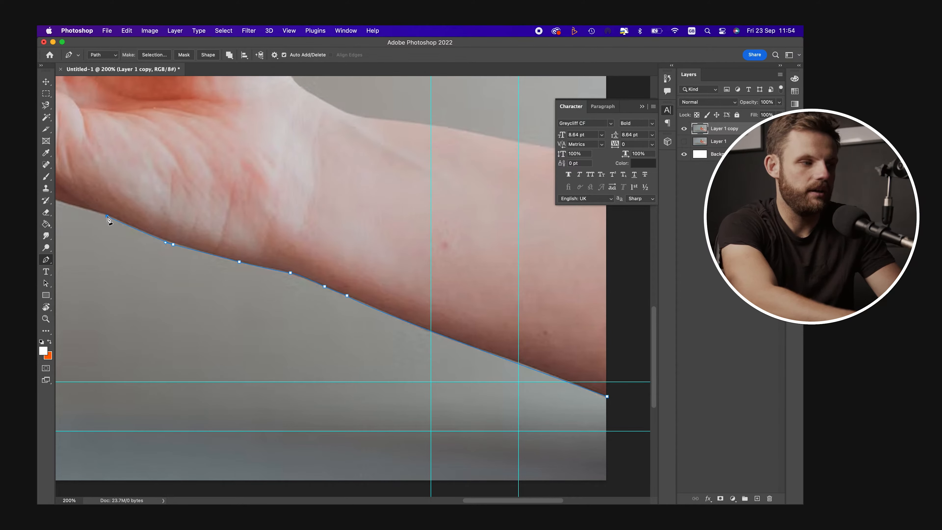
{"action": "scroll", "coordinate": [96, 220], "scroll_direction": "left", "scroll_amount": 10}
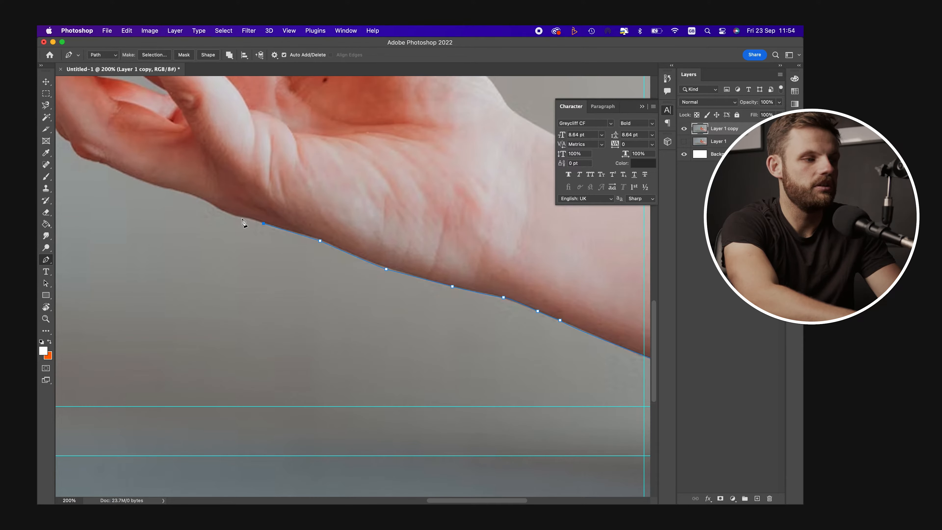
Continue the path along the underside of the palm toward the fingers, undoing and redoing misplaced anchor points.
{"action": "left_click", "coordinate": [198, 197]}
{"action": "key", "text": "super+z"}
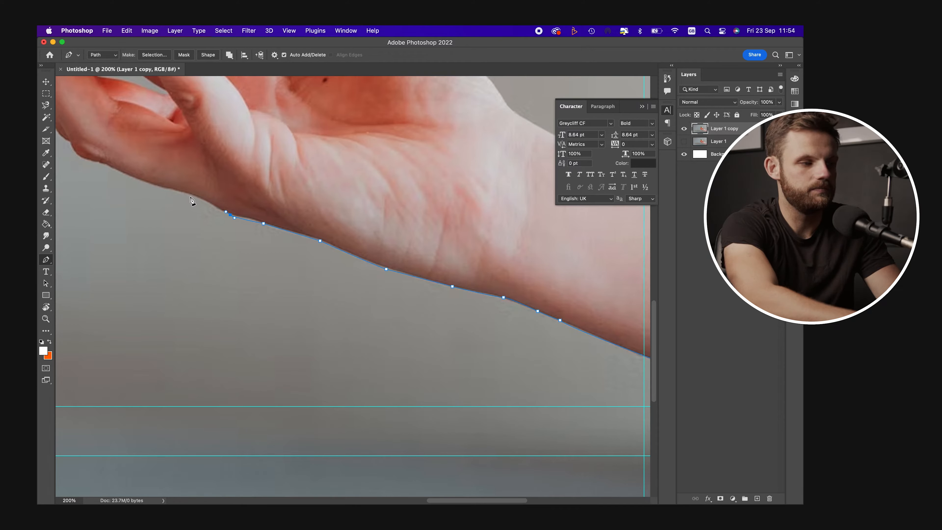
{"action": "key", "text": "super+z"}
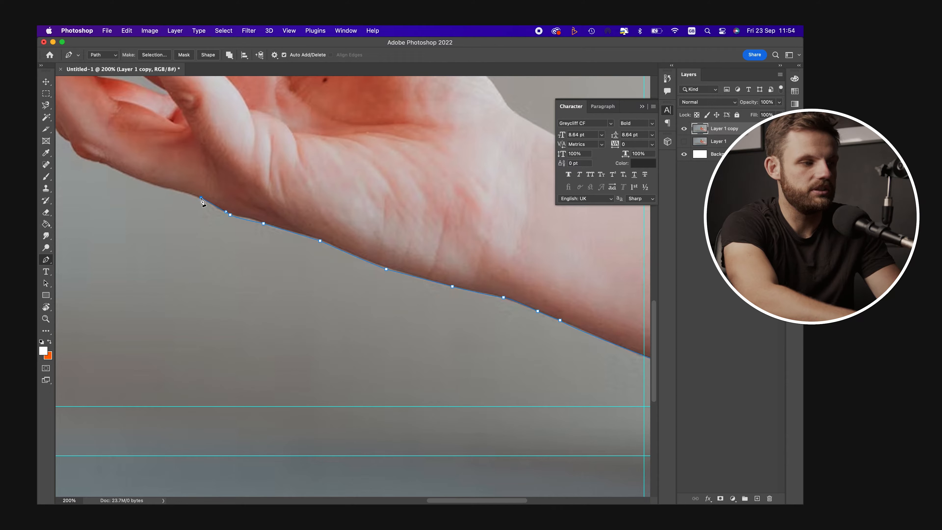
{"action": "key", "text": "super+z"}
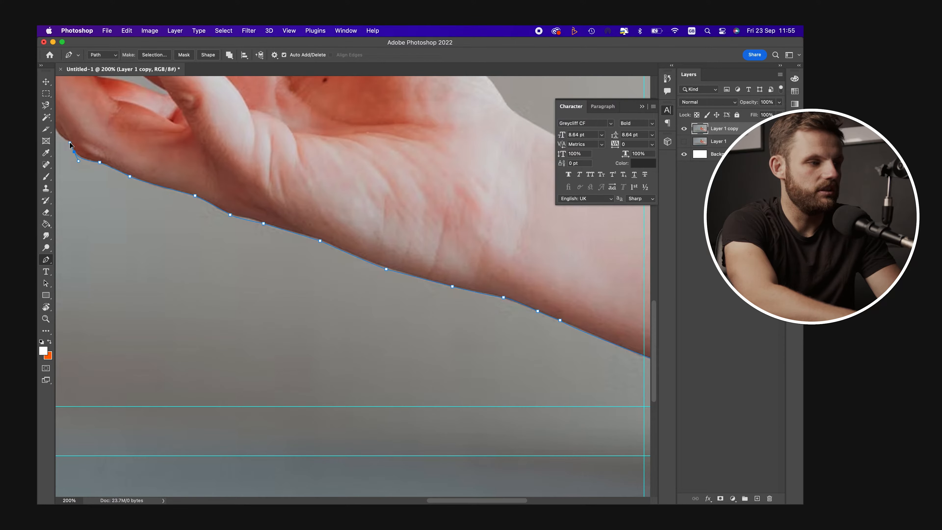
Continue the path around the outer fingers and up the left side of the glass to its rim.
{"action": "left_click", "coordinate": [59, 137]}
{"action": "left_click_drag", "start_coordinate": [60, 137], "coordinate": [193, 238]}
{"action": "left_click", "coordinate": [103, 98]}
{"action": "left_click_drag", "start_coordinate": [104, 98], "coordinate": [175, 292]}
{"action": "left_click", "coordinate": [160, 174]}
{"action": "left_click_drag", "start_coordinate": [187, 201], "coordinate": [193, 181]}
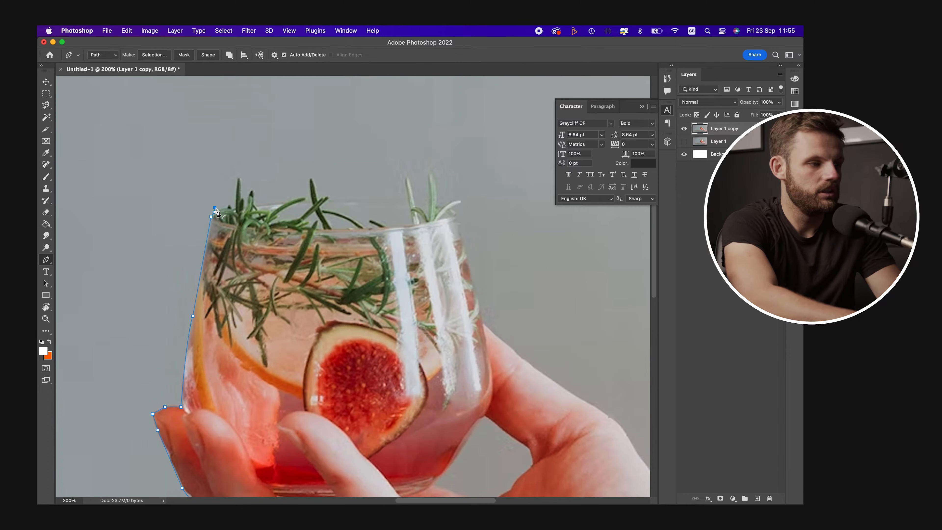
Trace the path across the glass rim, following the outlines of the protruding rosemary sprigs.
{"action": "left_click", "coordinate": [310, 179]}
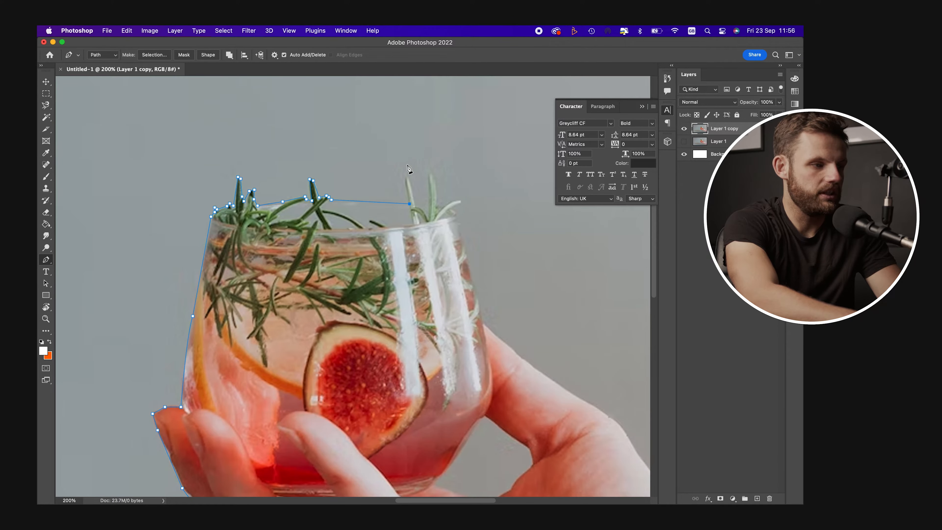
{"action": "left_click", "coordinate": [405, 178]}
{"action": "left_click", "coordinate": [408, 173]}
{"action": "left_click", "coordinate": [413, 202]}
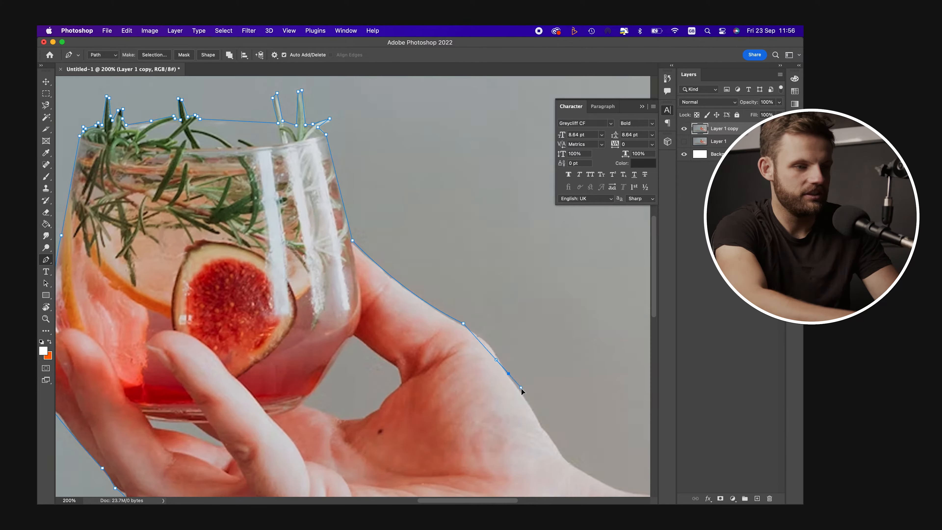
Trace the upper edge of the hand, wrist and forearm to the canvas edge and close the path at its starting point.
{"action": "mouse_move", "coordinate": [515, 389]}
{"action": "left_mouse_down"}
{"action": "mouse_move", "coordinate": [553, 437]}
{"action": "mouse_move", "coordinate": [539, 410]}
{"action": "left_mouse_up"}
{"action": "scroll", "coordinate": [557, 427], "scroll_direction": "right", "scroll_amount": 5}
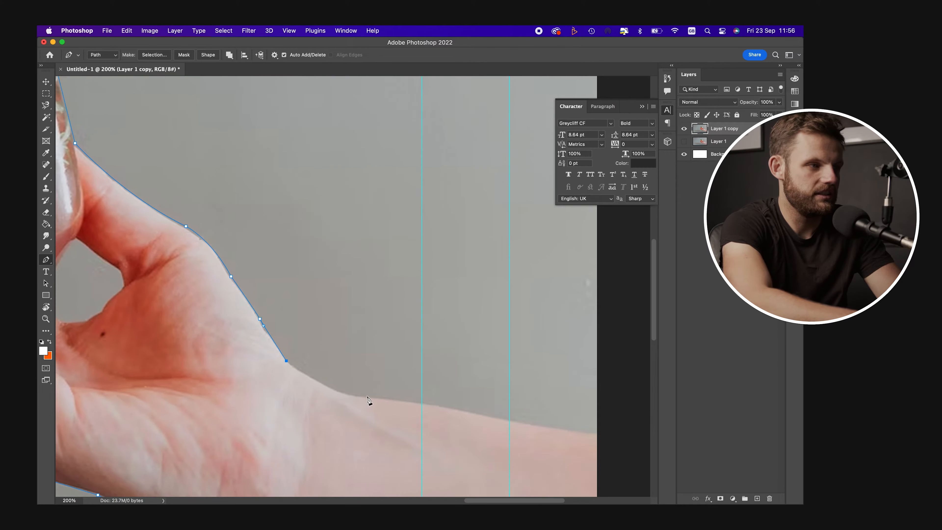
{"action": "left_click", "coordinate": [370, 401]}
{"action": "left_click", "coordinate": [465, 415]}
{"action": "scroll", "coordinate": [527, 427], "scroll_direction": "down", "scroll_amount": 10}
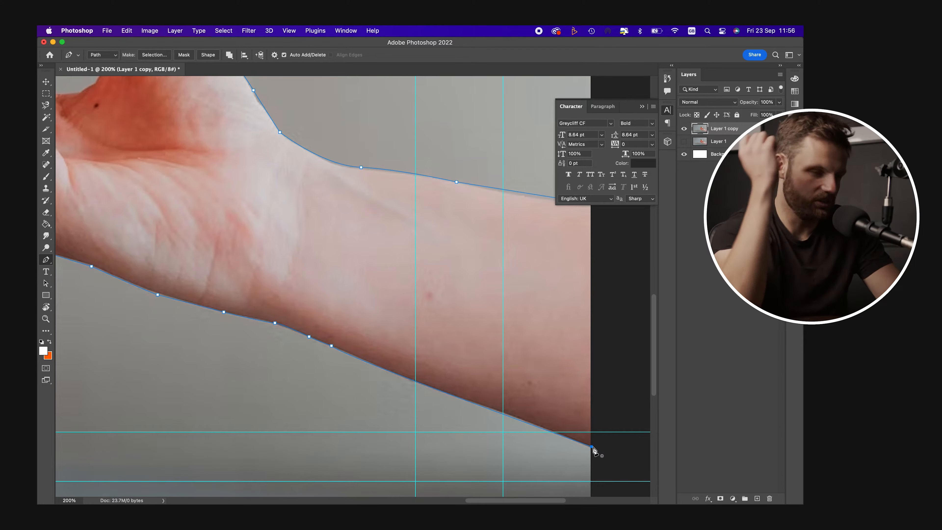
{"action": "left_click", "coordinate": [593, 447]}
{"action": "key", "text": "super+0"}
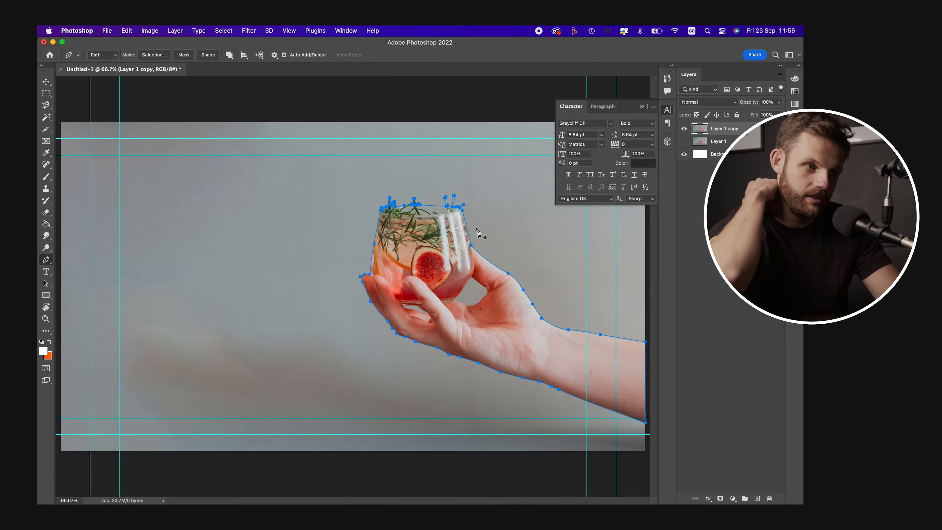
Convert the path to a selection with a 1-pixel feather and copy the hand and glass onto a new layer, hiding the source layer.
{"action": "left_click", "coordinate": [162, 55]}
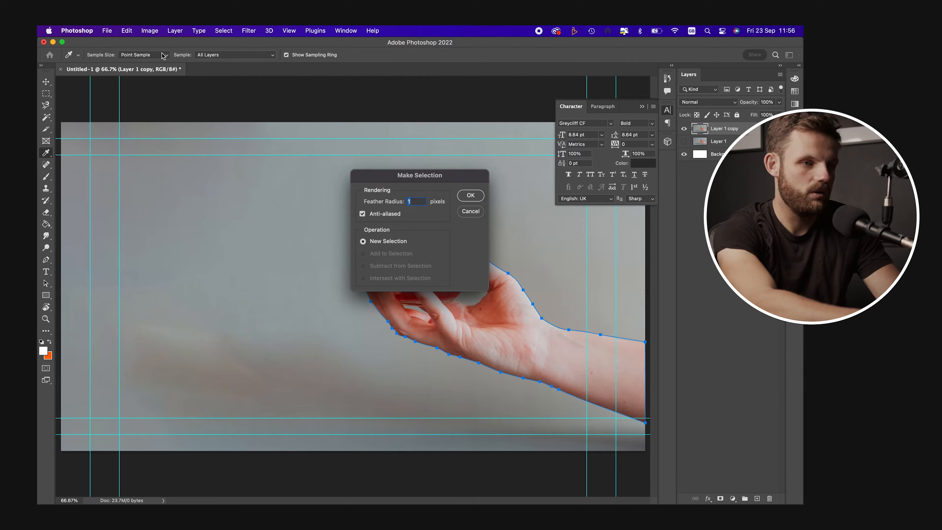
{"action": "left_click", "coordinate": [469, 197]}
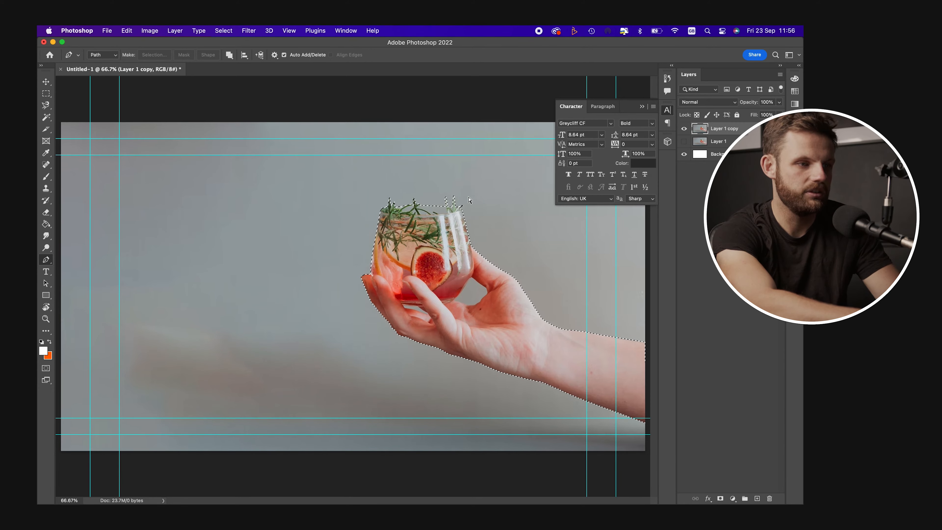
{"action": "key", "text": "cmd+j"}
{"action": "left_click", "coordinate": [684, 142]}
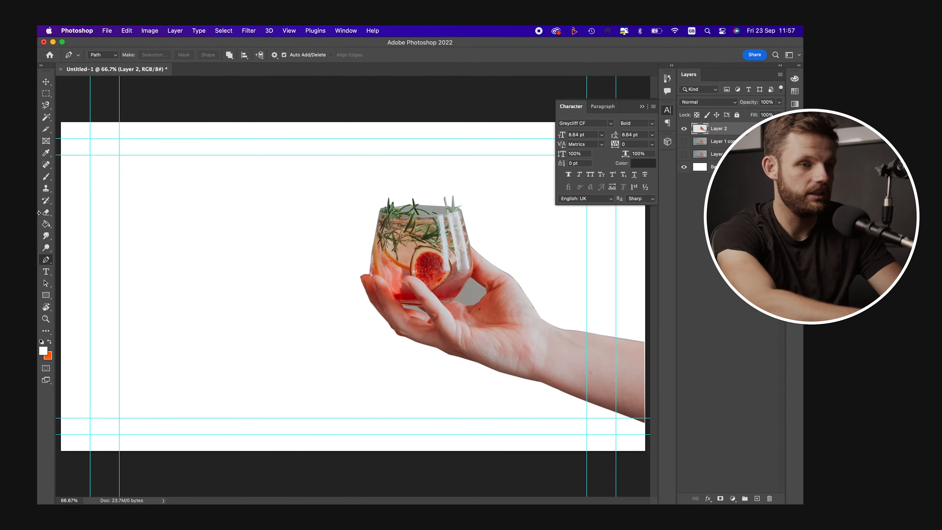
Show Layer 1 copy and select the hand and glass by Magic Wand selecting Layer 2's empty surroundings and inverting the selection.
{"action": "left_click", "coordinate": [50, 120]}
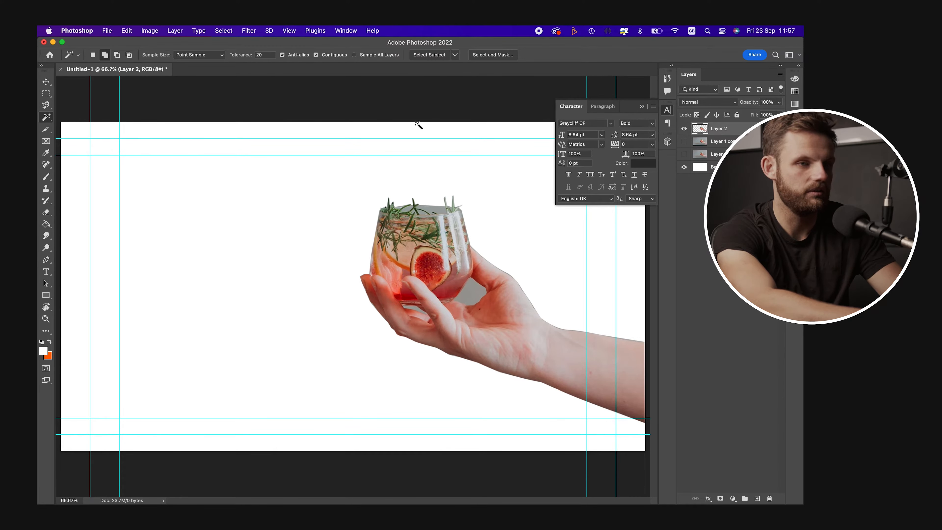
{"action": "left_click", "coordinate": [685, 141]}
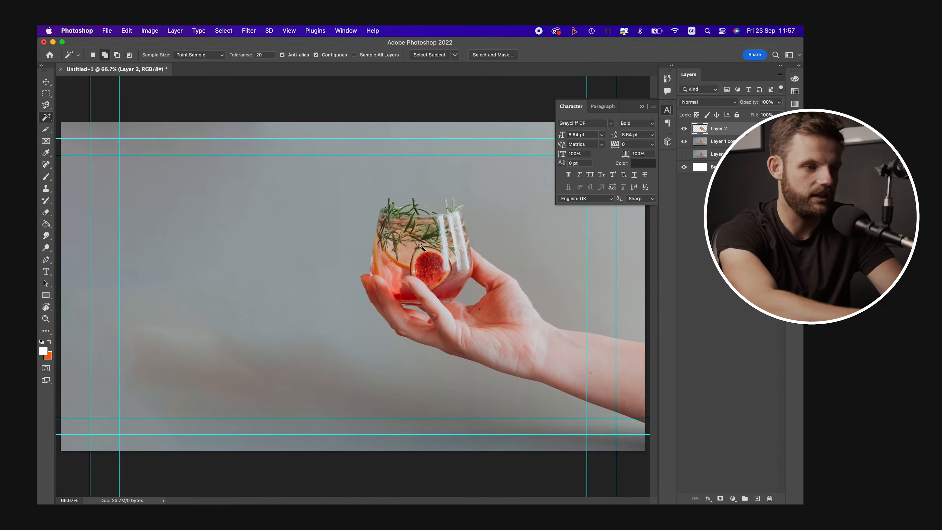
{"action": "left_click", "coordinate": [516, 227]}
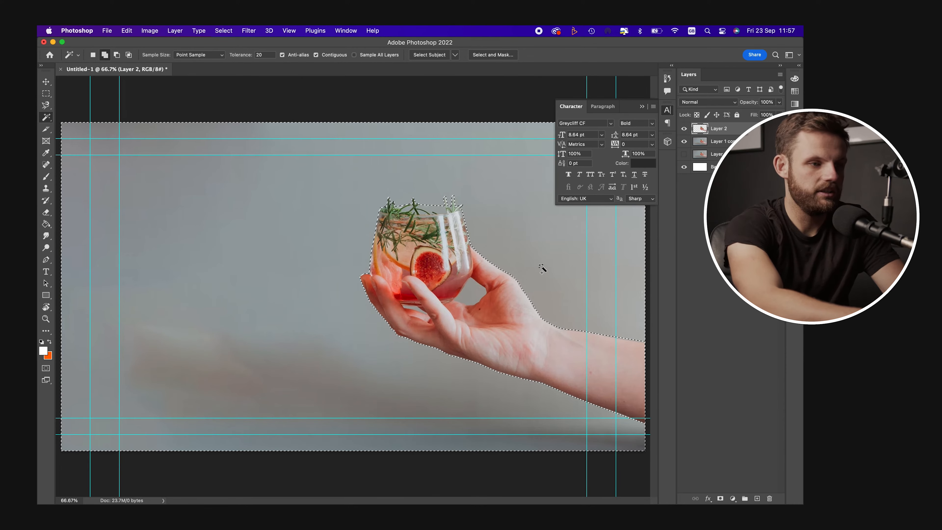
{"action": "key", "text": "super+shift+i"}
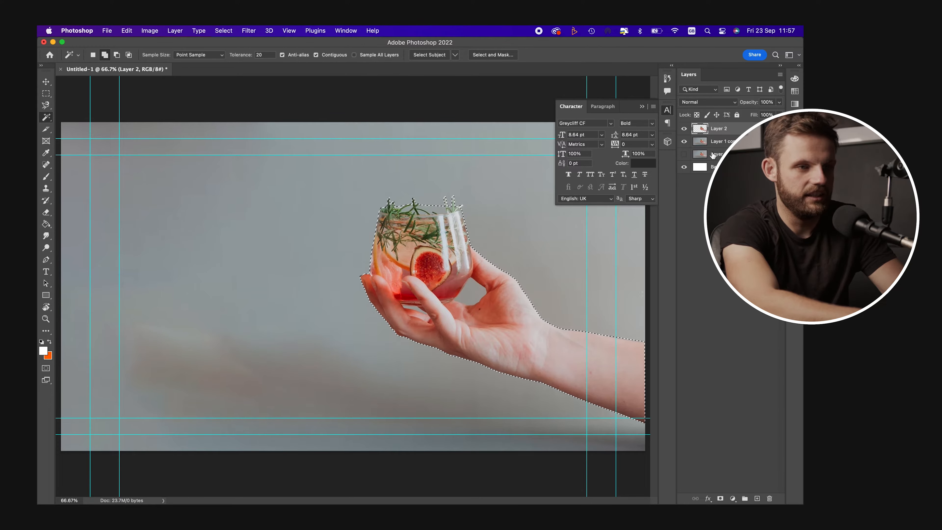
Hide Layer 2 and remove the hand and glass from Layer 1 copy with a Content-Aware fill at 100% opacity.
{"action": "left_click", "coordinate": [720, 143]}
{"action": "left_click", "coordinate": [684, 128]}
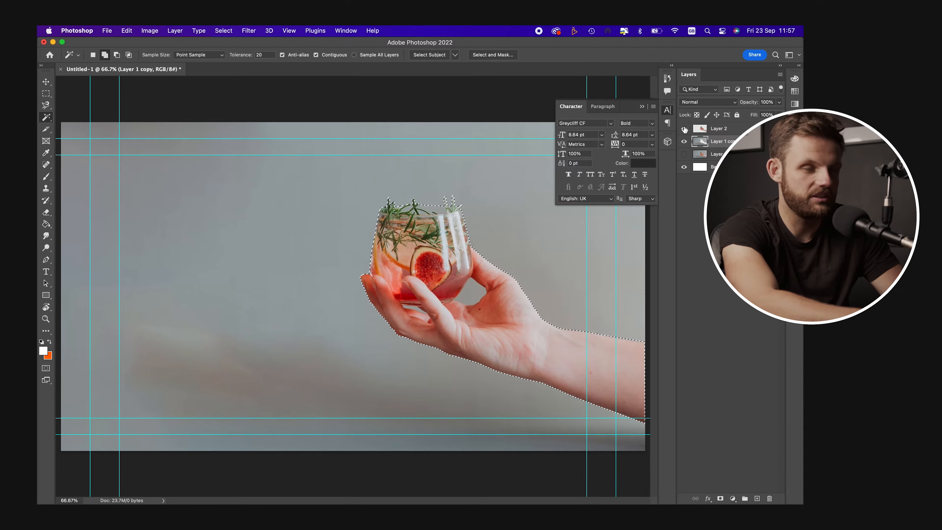
{"action": "key", "text": "alt+BackSpace"}
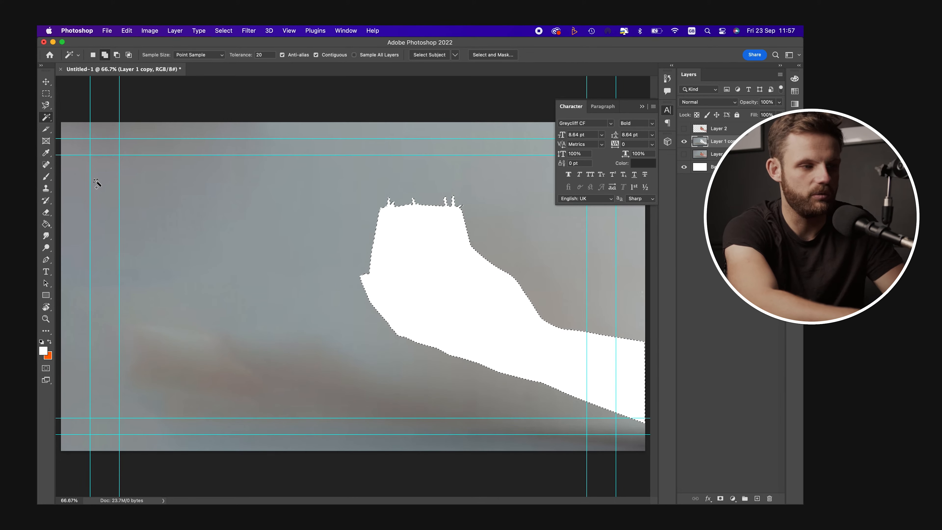
{"action": "key", "text": "shift+BackSpace"}
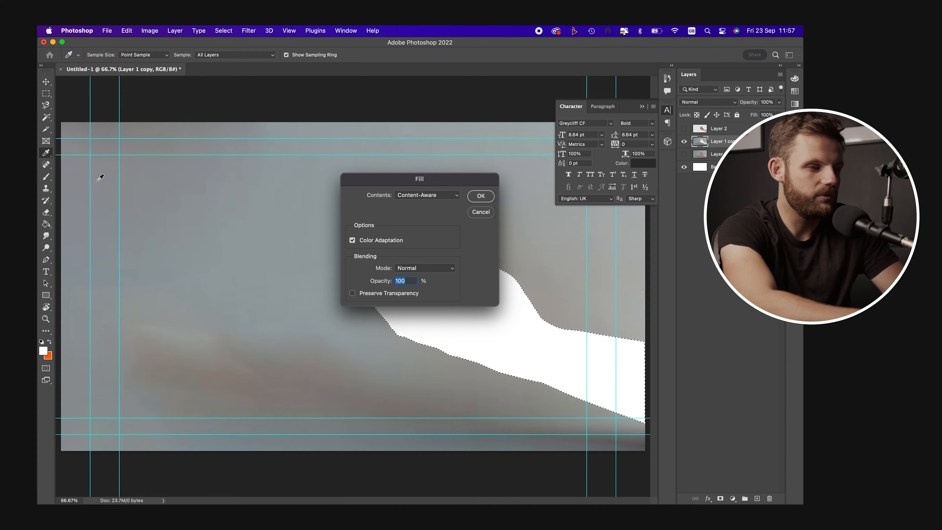
{"action": "key", "text": "Return"}
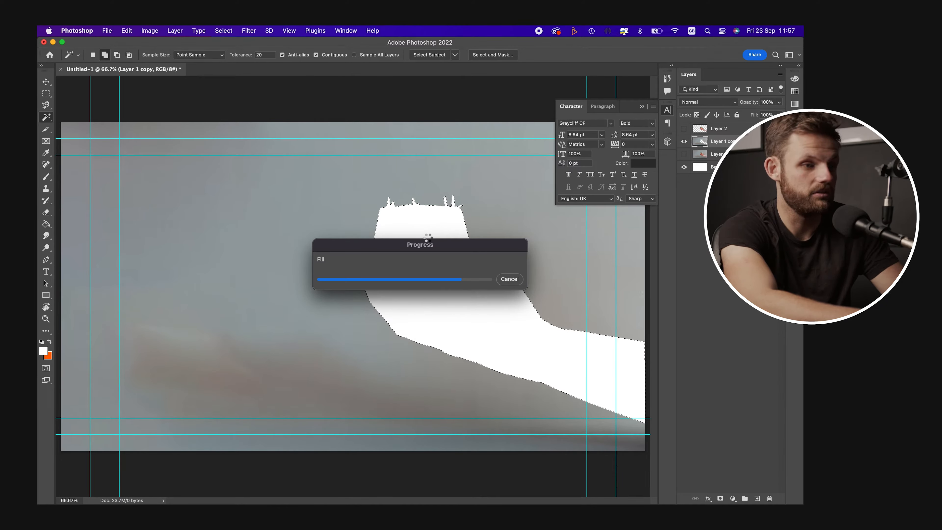
Deselect the filled area to inspect its edges, and restore the selection.
{"action": "left_click", "coordinate": [46, 94]}
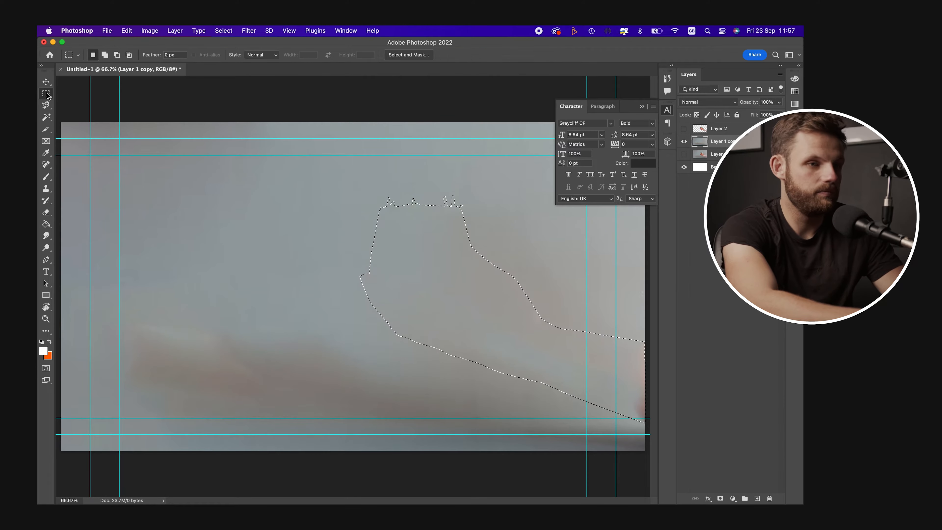
{"action": "left_click", "coordinate": [159, 93]}
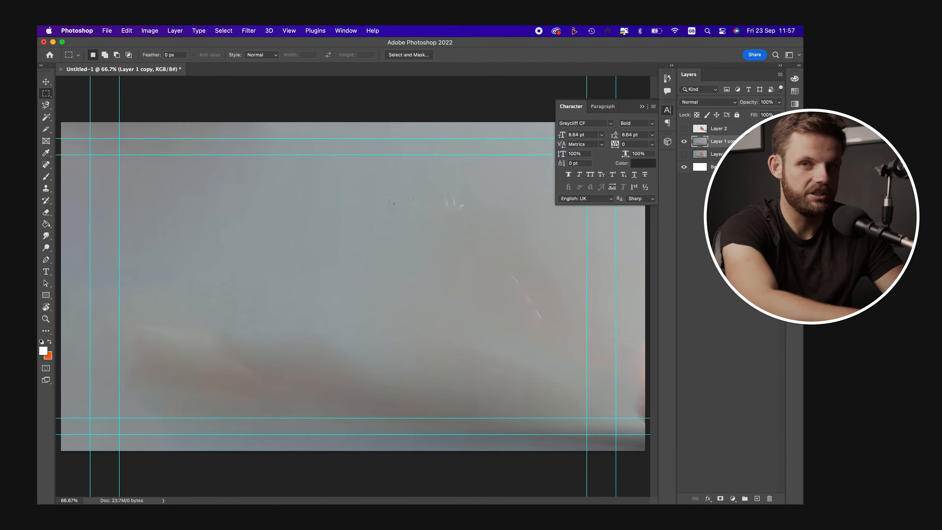
{"action": "key", "text": "super+shift+d"}
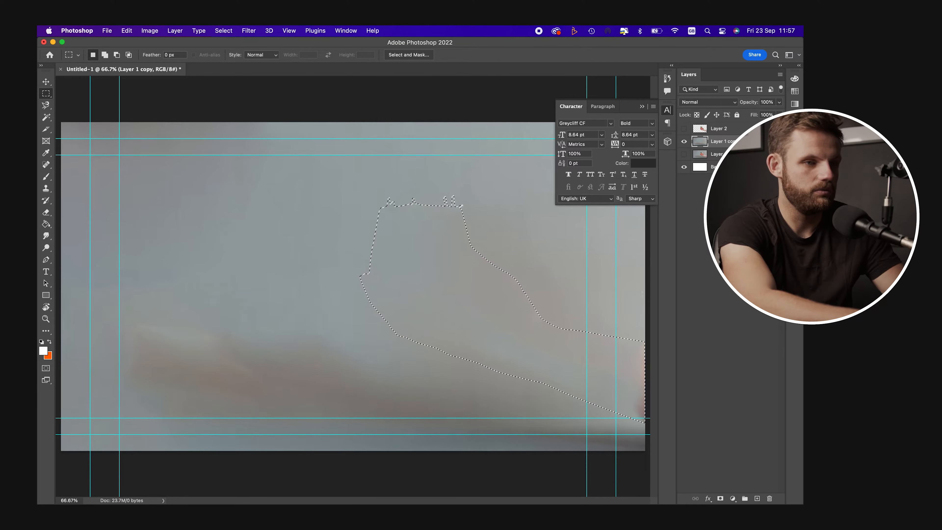
{"action": "key", "text": "super+j"}
{"action": "key", "text": "super+5"}
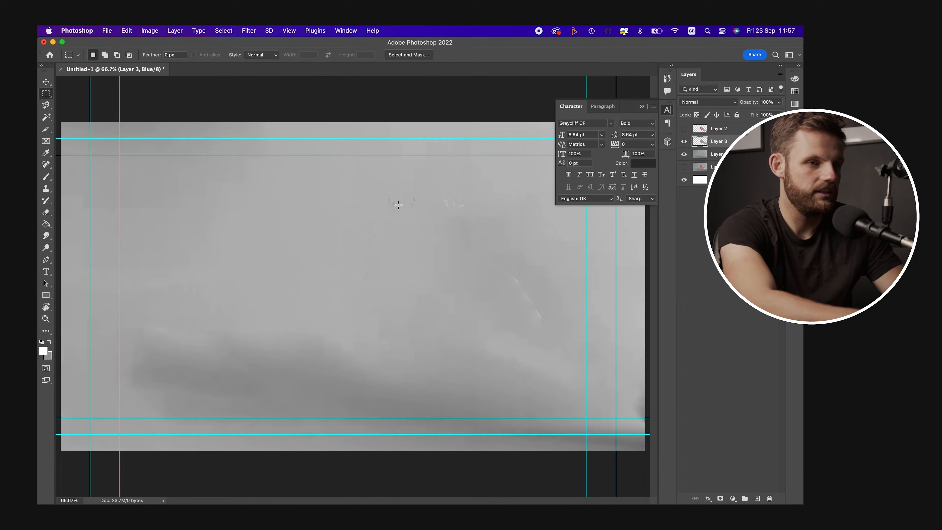
{"action": "key", "text": "super+z"}
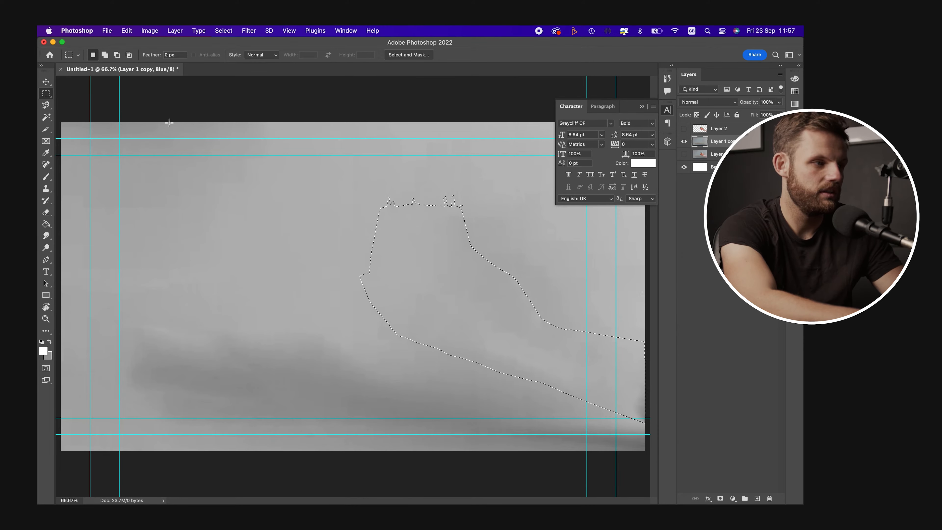
{"action": "key", "text": "super+d"}
{"action": "key", "text": "super+z"}
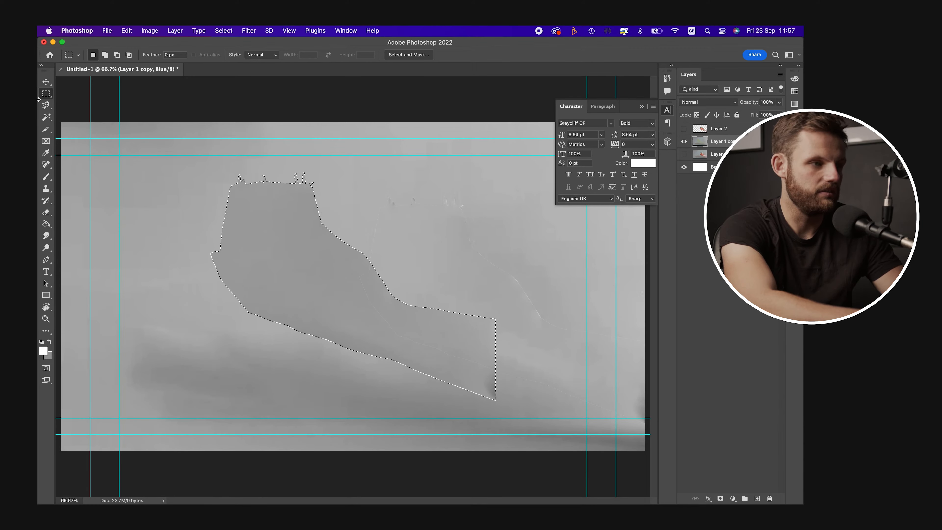
Copy the selected background area to a new layer, place it over the marks at the glass, scale it to about 106%, and show Layer 2.
{"action": "key", "text": "v"}
{"action": "key", "text": "super+a"}
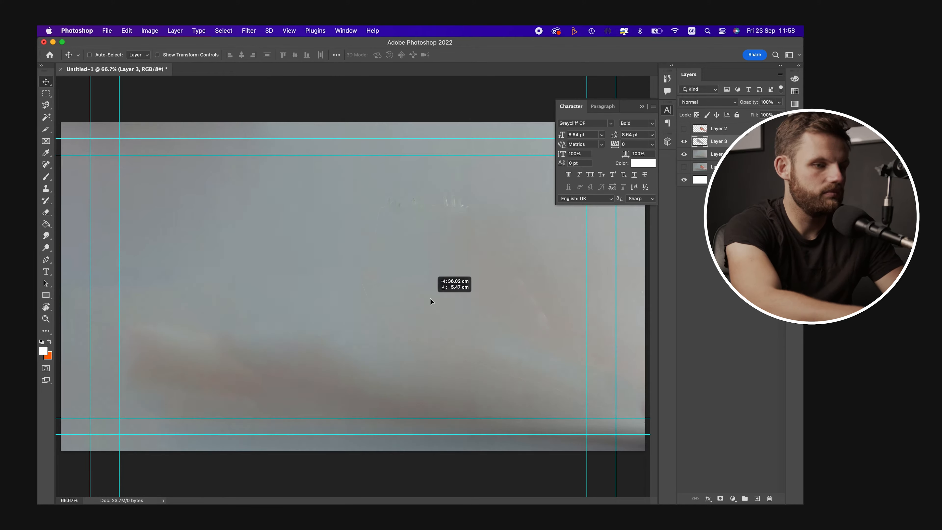
{"action": "key", "text": "super+t"}
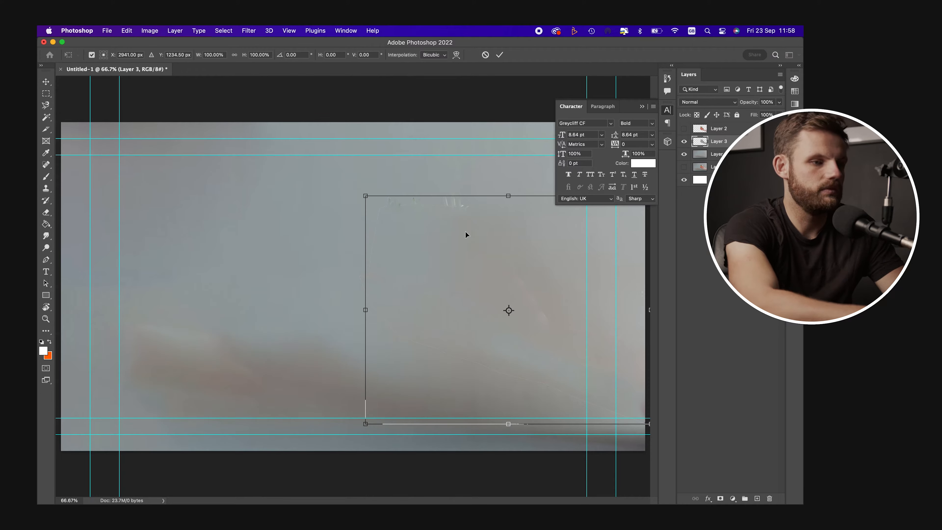
{"action": "left_click_drag", "start_coordinate": [508, 197], "coordinate": [509, 183]}
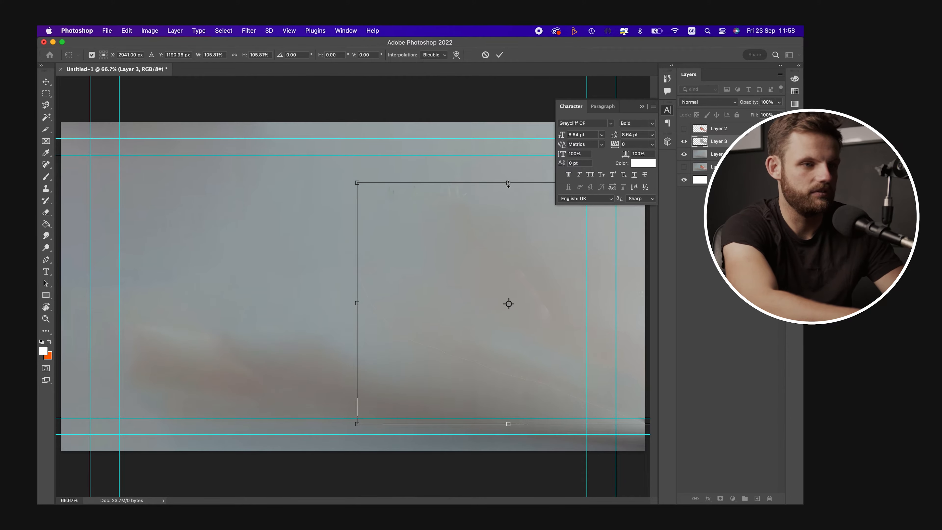
{"action": "key", "text": "Return"}
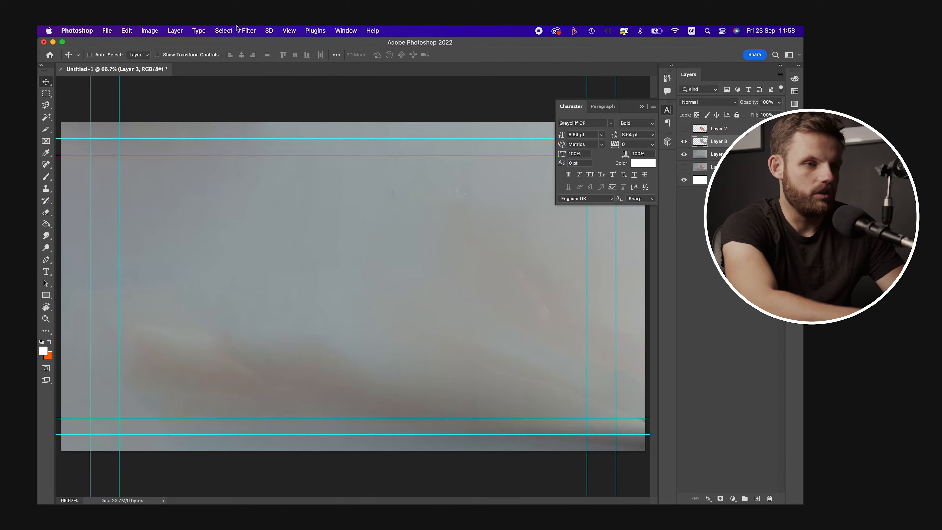
{"action": "left_click", "coordinate": [685, 129]}
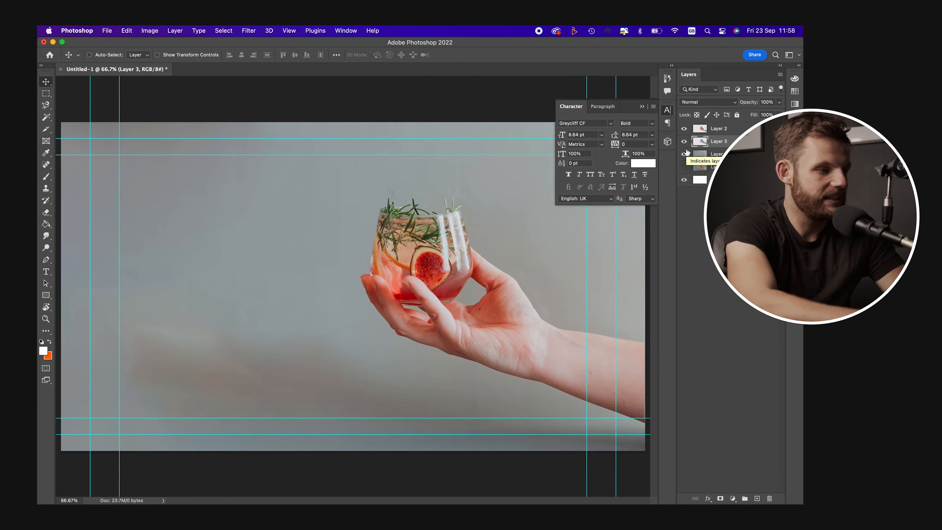
Set the Type tool's font to HavanaSunset Script Regular.
{"action": "left_click", "coordinate": [43, 277]}
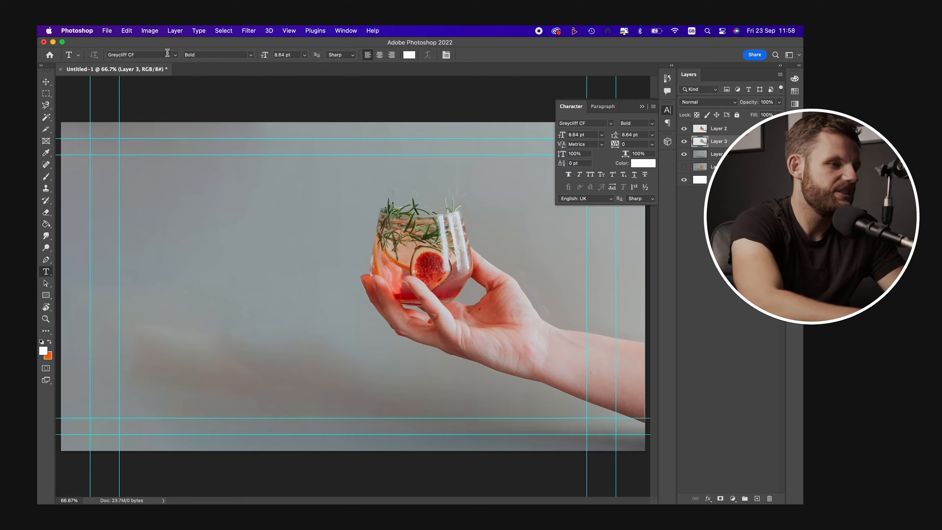
{"action": "left_click", "coordinate": [176, 55]}
{"action": "type", "text": "hava"}
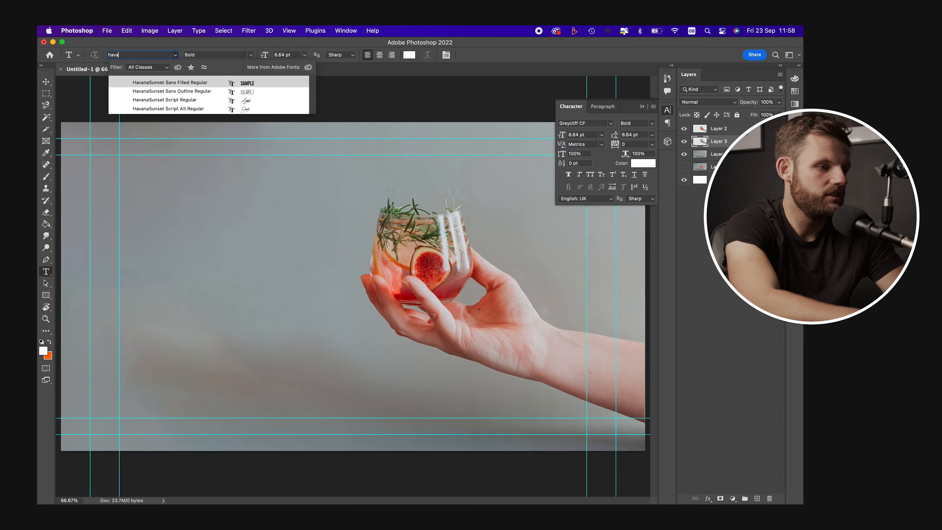
{"action": "left_click", "coordinate": [246, 99]}
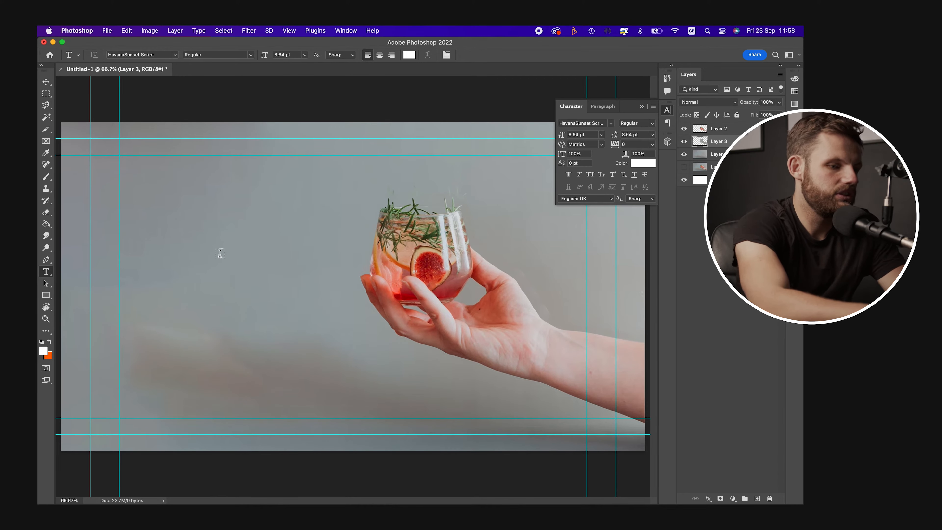
Add the text "Summer Cocktails" in 72 pt Zonas Hand Regular beside the glass, widening the text box to fit it on one line.
{"action": "left_click_drag", "start_coordinate": [149, 215], "coordinate": [361, 367]}
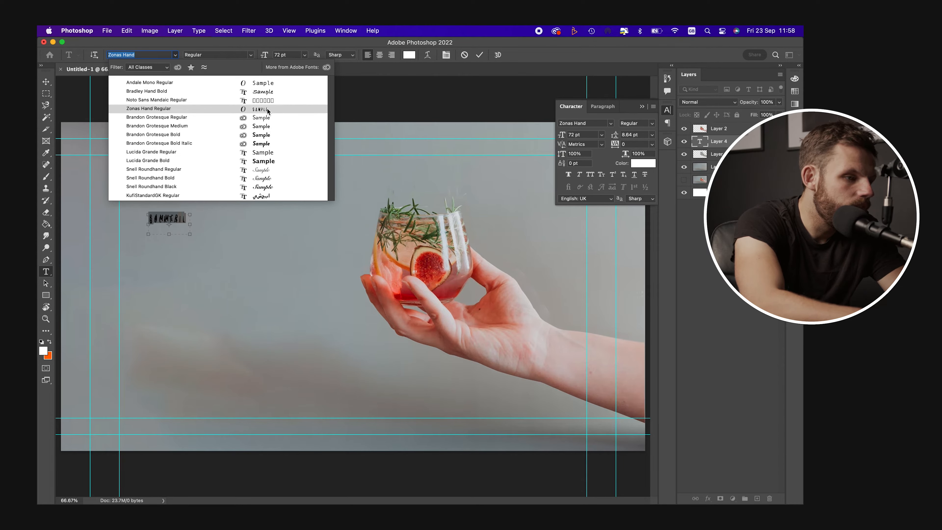
{"action": "left_click", "coordinate": [270, 94]}
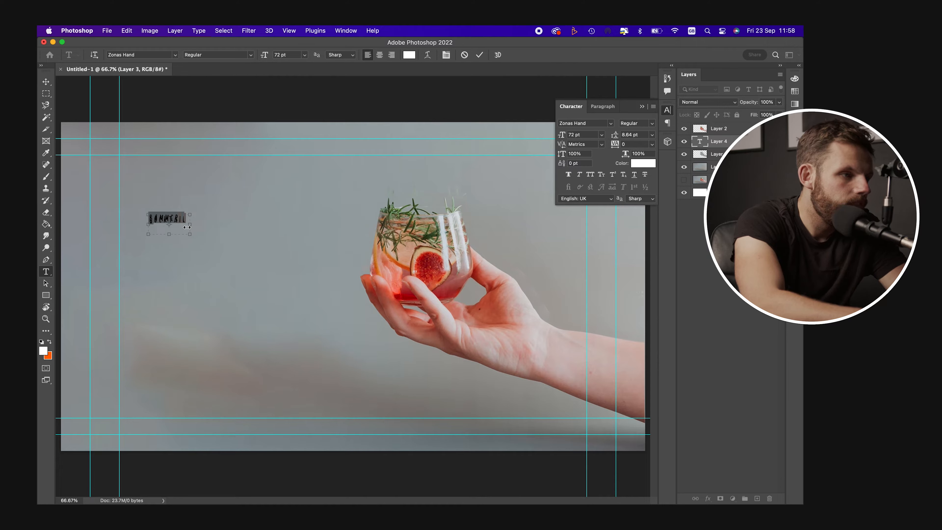
{"action": "left_click_drag", "start_coordinate": [187, 227], "coordinate": [251, 227]}
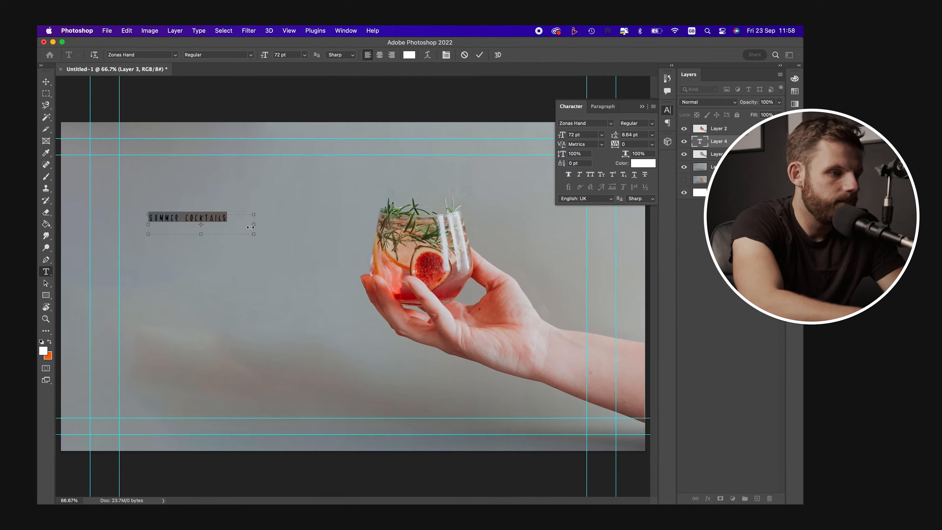
{"action": "left_click", "coordinate": [480, 55]}
Scale the Summer Cocktails text proportionally to about 382%.
{"action": "key", "text": "super+t"}
{"action": "left_click_drag", "start_coordinate": [254, 234], "coordinate": [541, 365]}
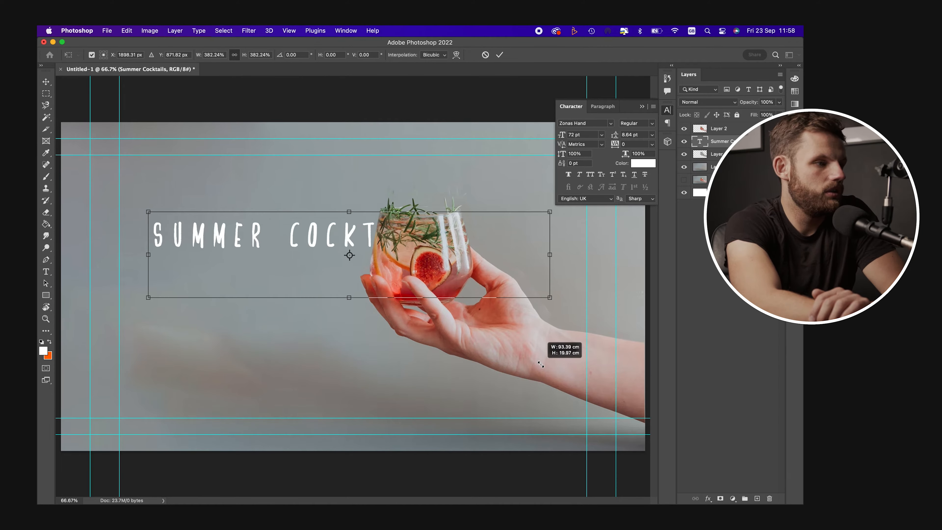
{"action": "key", "text": "Return"}
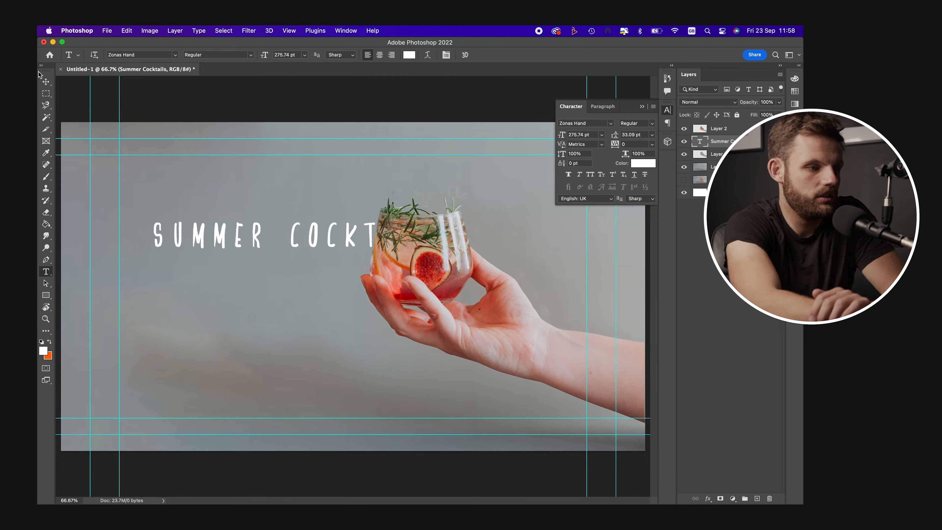
Break the title into two lines, SUMMER above COCKTAILS, and set its leading to 200 pt.
{"action": "triple_click", "coordinate": [318, 234]}
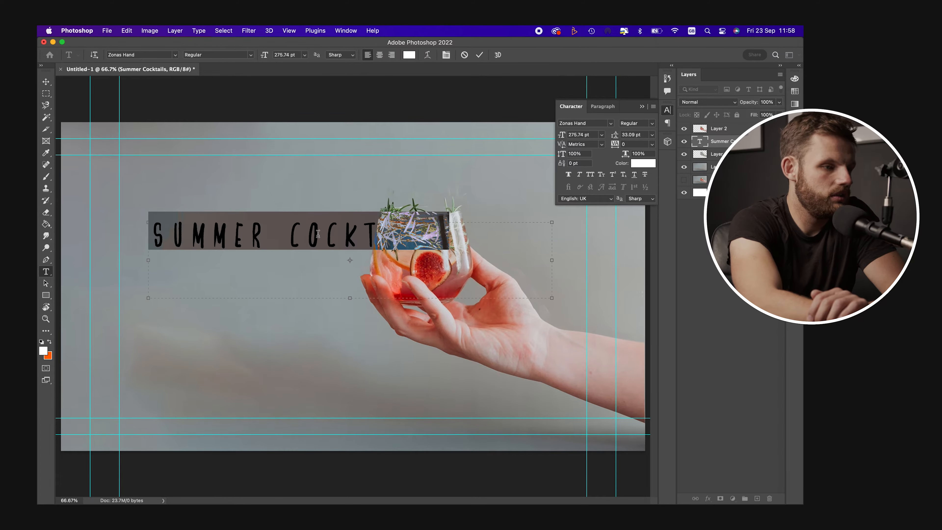
{"action": "left_click", "coordinate": [287, 236]}
{"action": "key", "text": "Return"}
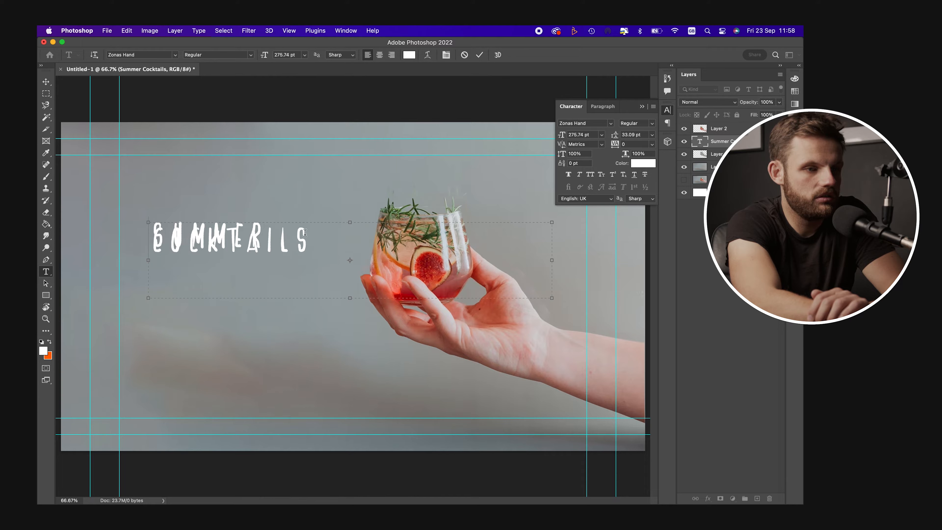
{"action": "type", "text": "200"}
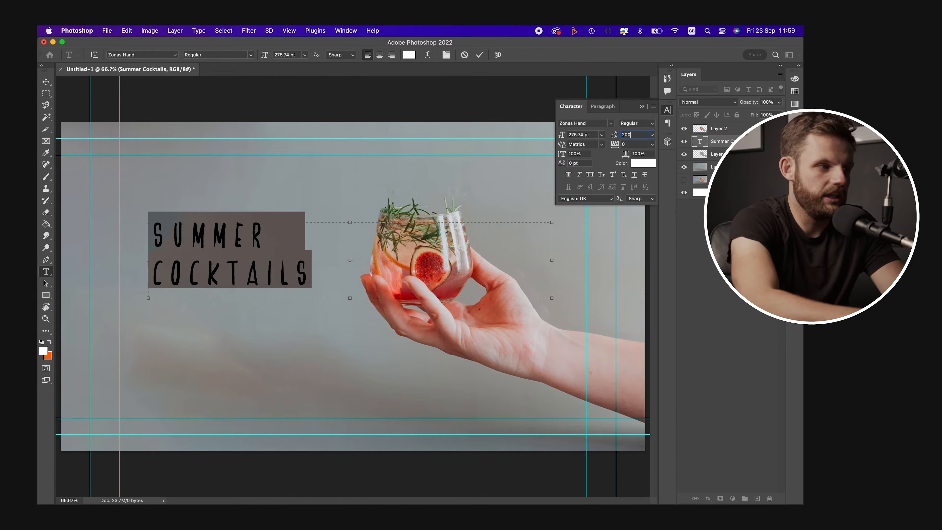
{"action": "key", "text": "Return"}
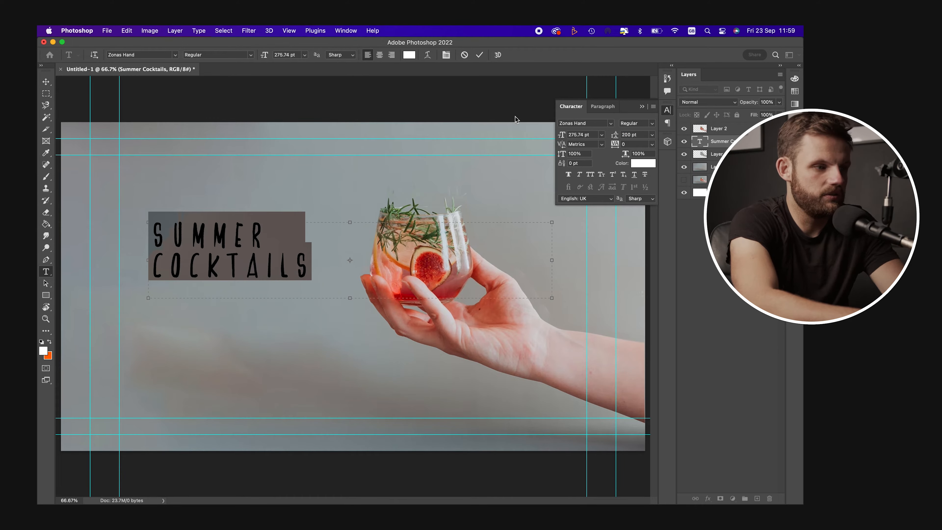
{"action": "left_click", "coordinate": [480, 55]}
Scale the two-line title to about 167% and align its start with the inner left margin guide, beside the glass.
{"action": "key", "text": "v"}
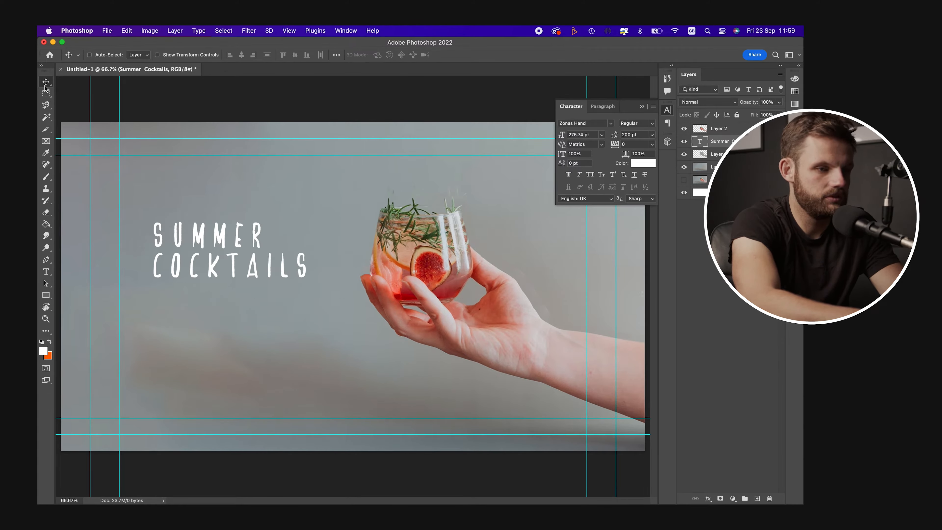
{"action": "key", "text": "super+t"}
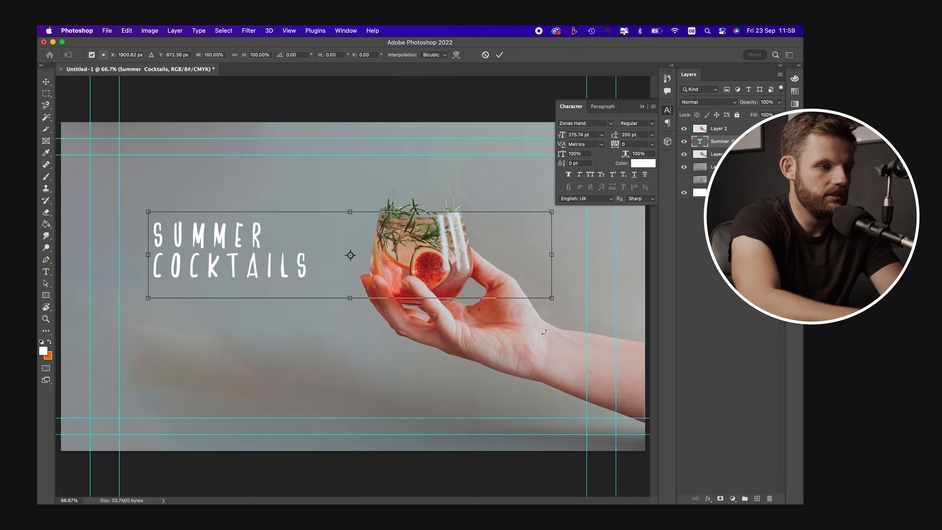
{"action": "left_click_drag", "start_coordinate": [554, 296], "coordinate": [757, 423]}
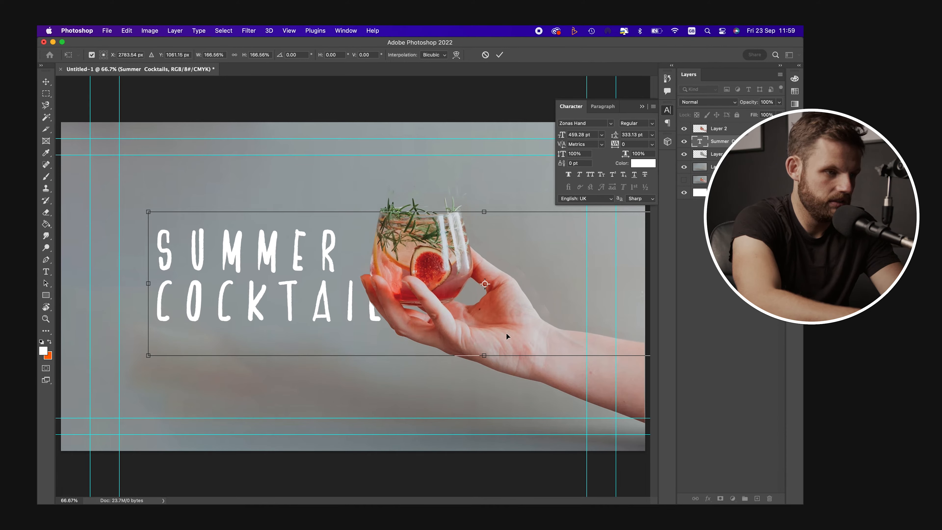
{"action": "left_click_drag", "start_coordinate": [506, 333], "coordinate": [467, 282]}
{"action": "key", "text": "Return"}
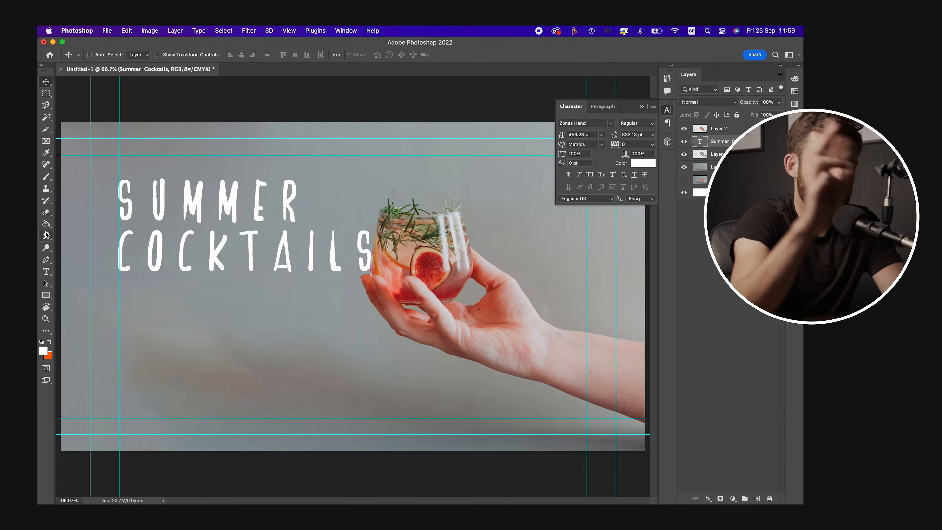
Create Layer 4 above the title and paint a broad brush stroke on it in dark red #aa2f32 sampled from the drink.
{"action": "left_click", "coordinate": [46, 176]}
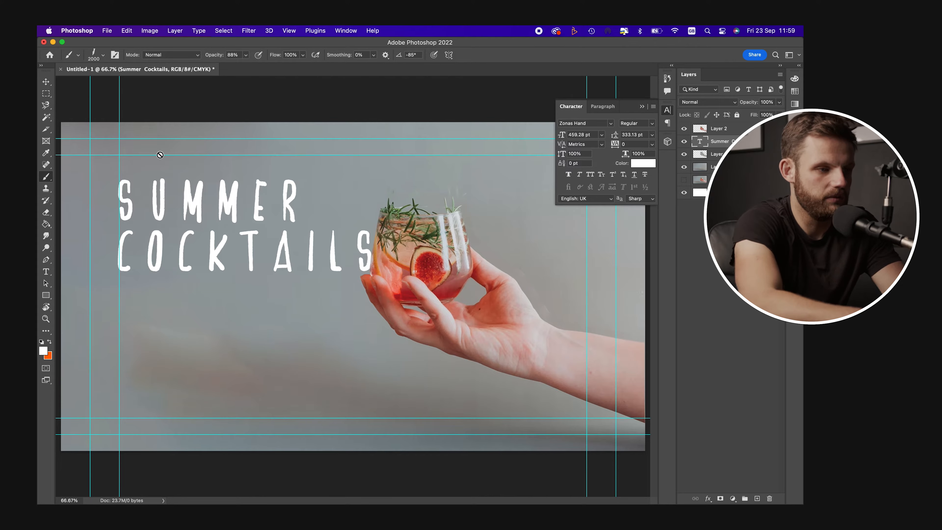
{"action": "key", "text": "super+shift+n"}
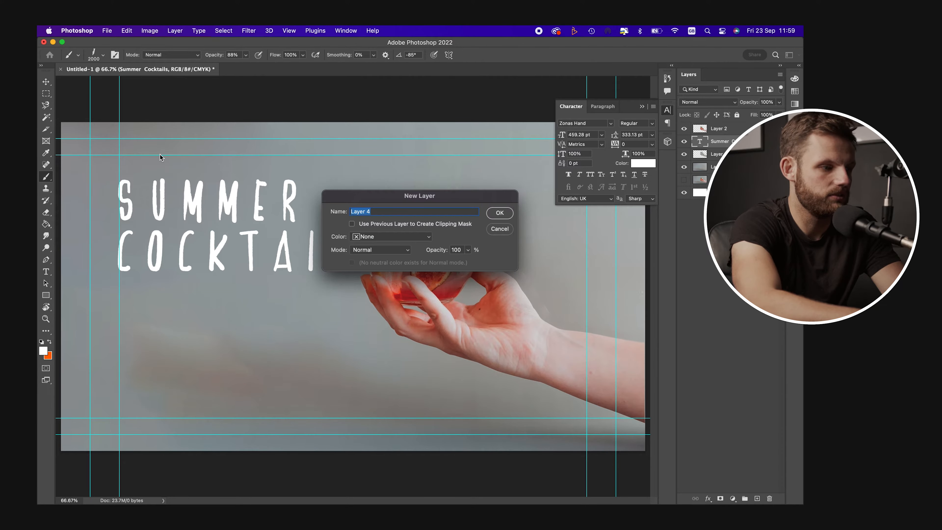
{"action": "key", "text": "Return"}
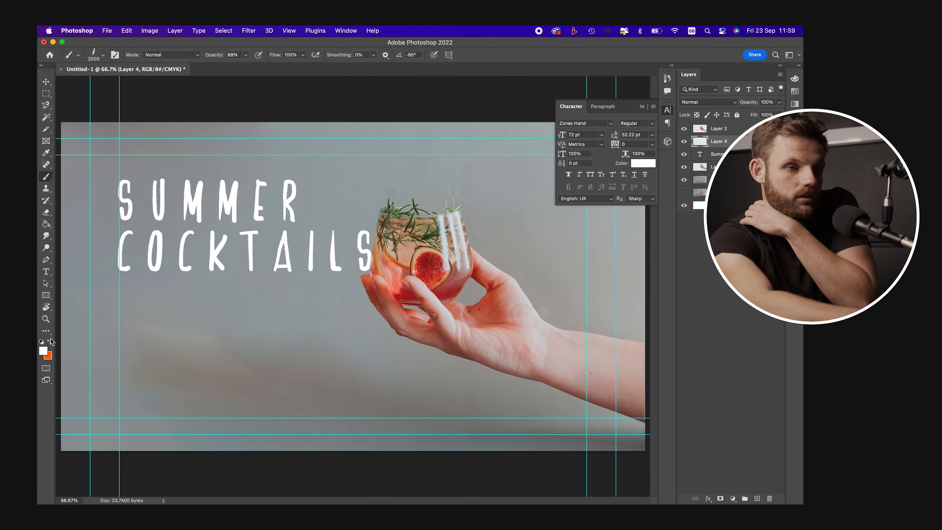
{"action": "left_click", "coordinate": [43, 351]}
{"action": "left_click", "coordinate": [446, 295]}
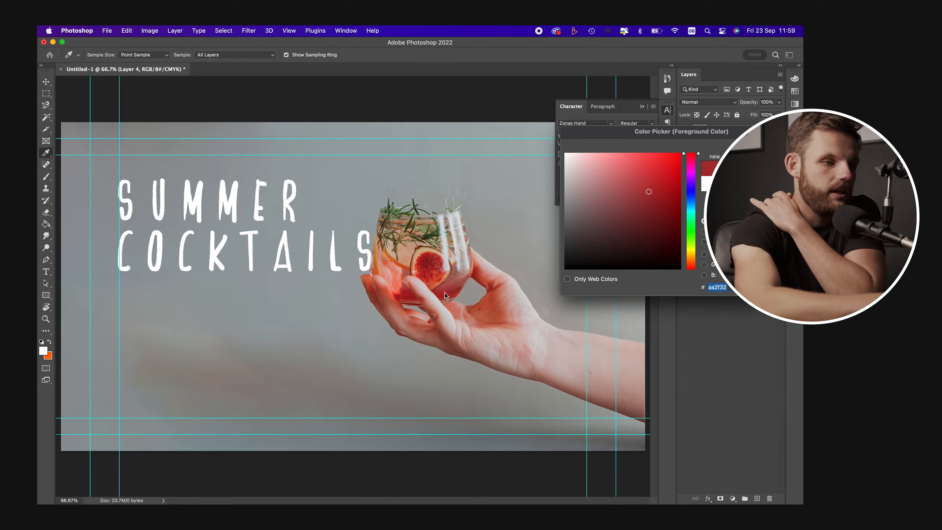
{"action": "key", "text": "Return"}
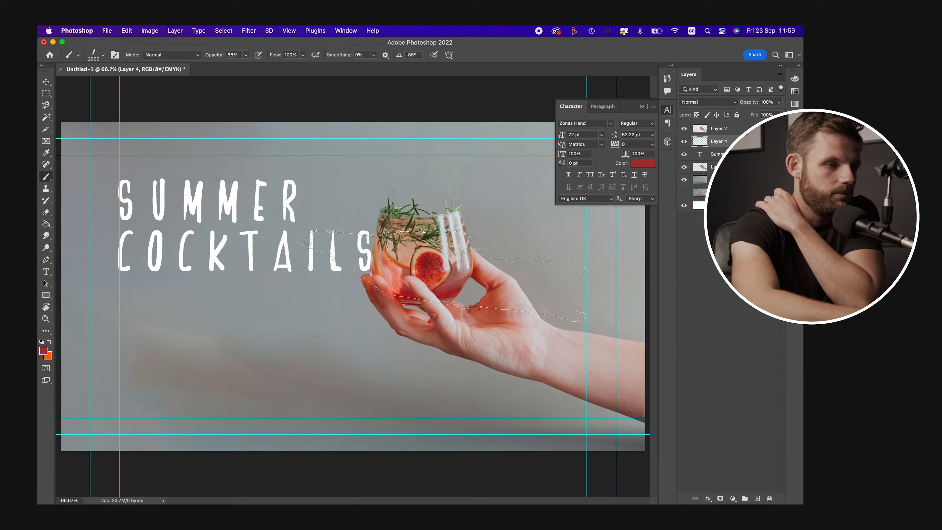
{"action": "left_click", "coordinate": [335, 236]}
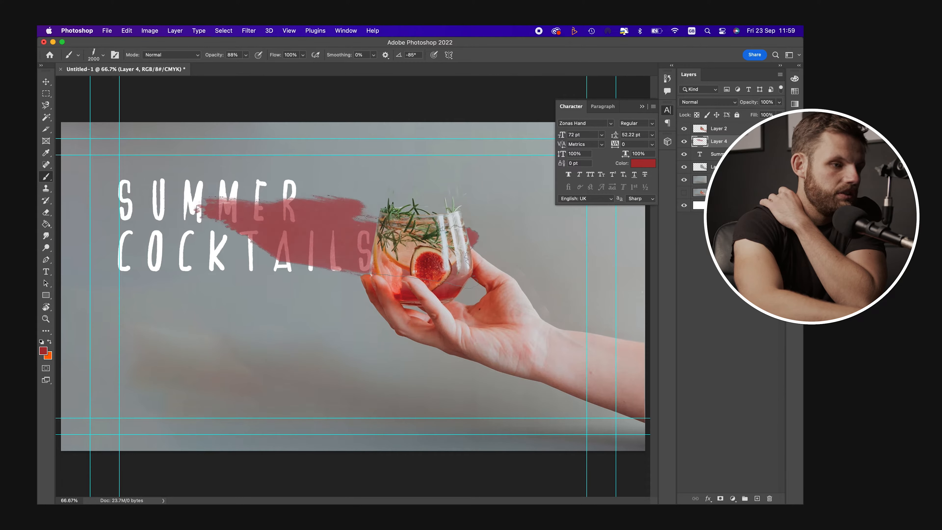
Move the red brush stroke under the word COCKTAILS and place its layer below the title text layer.
{"action": "left_click", "coordinate": [45, 81]}
{"action": "mouse_move", "coordinate": [319, 214]}
{"action": "left_mouse_down"}
{"action": "mouse_move", "coordinate": [266, 272]}
{"action": "mouse_move", "coordinate": [265, 289]}
{"action": "mouse_move", "coordinate": [265, 281]}
{"action": "left_mouse_up"}
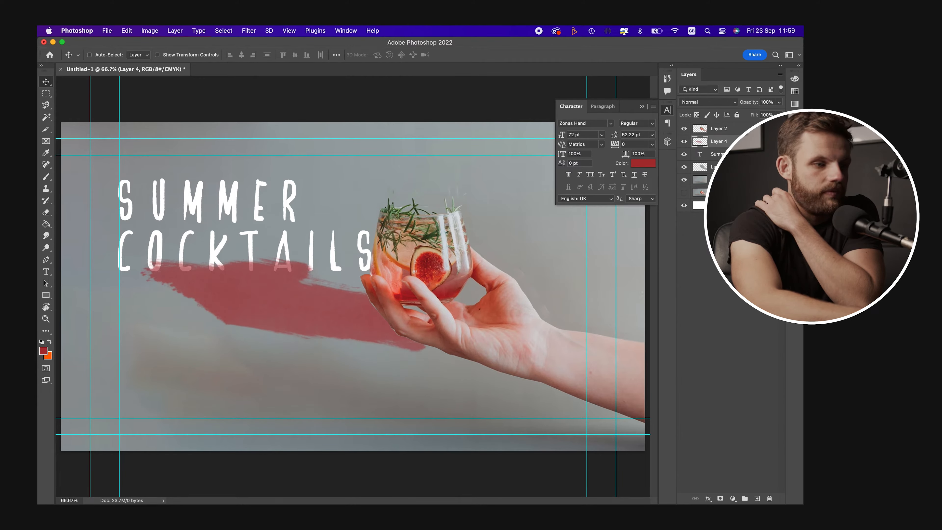
{"action": "left_click_drag", "start_coordinate": [739, 142], "coordinate": [738, 160]}
{"action": "left_click_drag", "start_coordinate": [352, 305], "coordinate": [368, 290]}
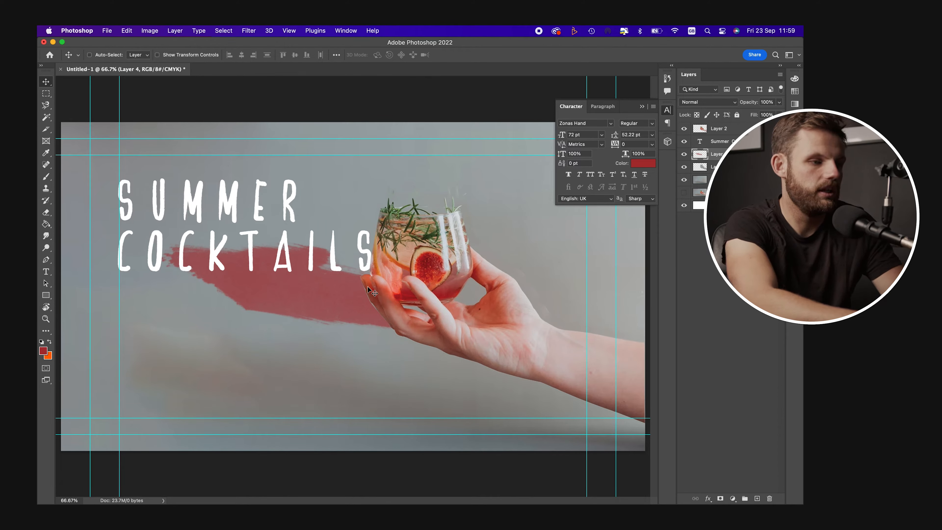
Try rotating the red brush stroke by 165 degrees with Free Transform, and undo the rotation.
{"action": "key", "text": "super+t"}
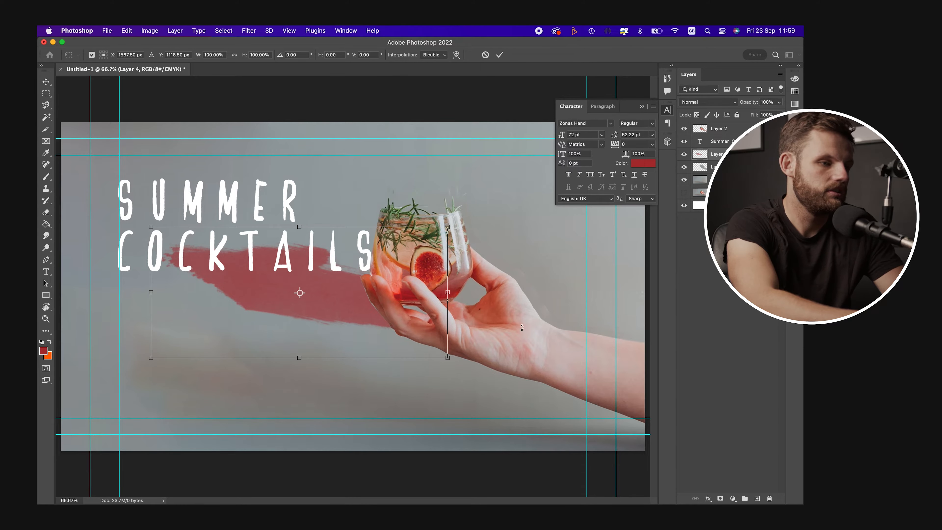
{"action": "left_click_drag", "start_coordinate": [449, 361], "coordinate": [99, 317]}
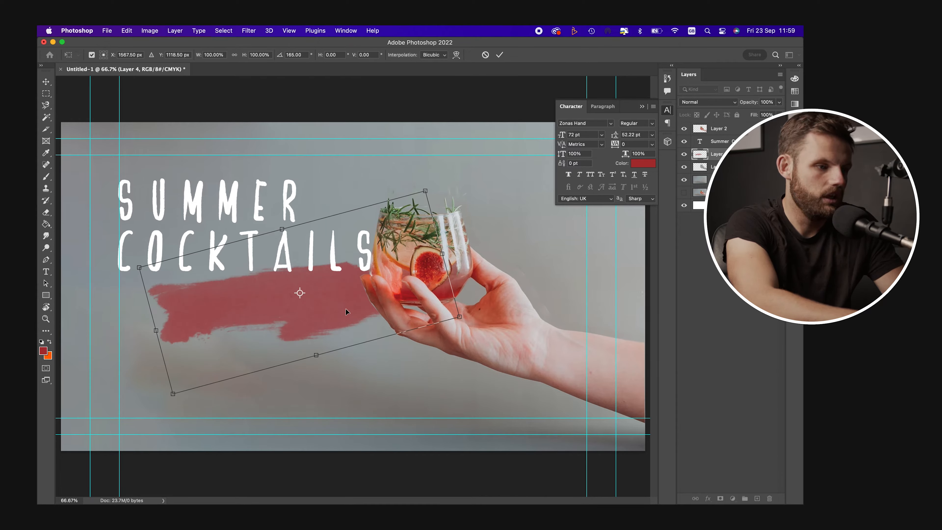
{"action": "key", "text": "super+z"}
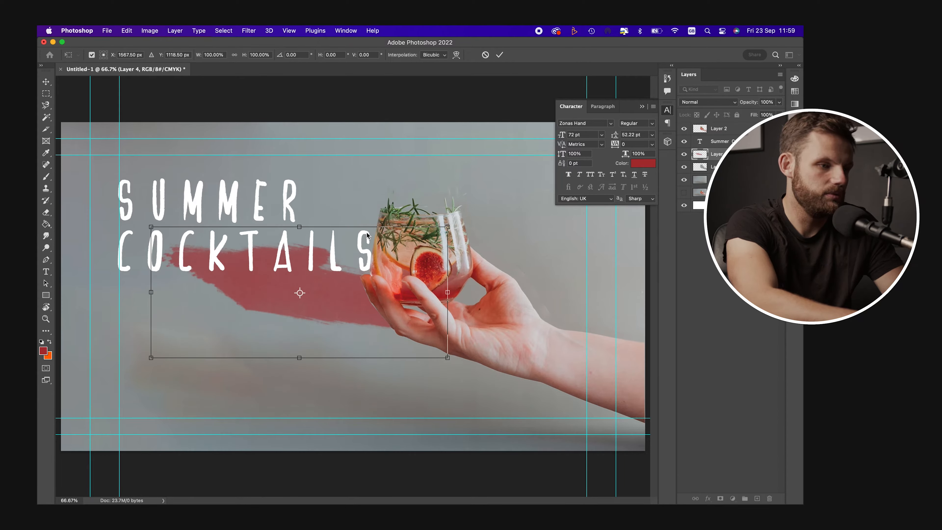
Enlarge the red brush stroke and position it behind COCKTAILS so that it extends under the hand.
{"action": "left_click_drag", "start_coordinate": [303, 362], "coordinate": [237, 426]}
{"action": "mouse_move", "coordinate": [311, 312]}
{"action": "left_mouse_down"}
{"action": "mouse_move", "coordinate": [333, 307]}
{"action": "mouse_move", "coordinate": [327, 290]}
{"action": "left_mouse_up"}
{"action": "key", "text": "Return"}
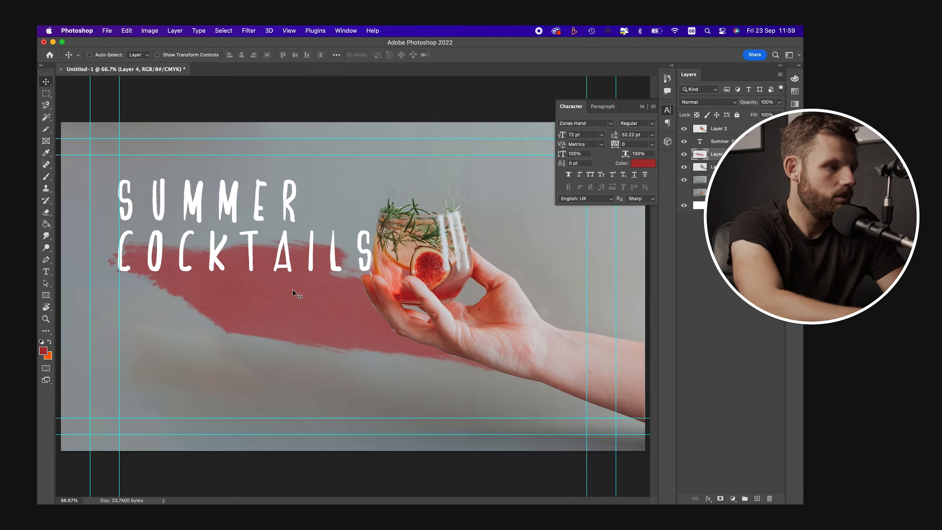
Paint a broad green stroke, in a lightened colour sampled from the rosemary, below the red stroke, and shift both strokes slightly left.
{"action": "left_click", "coordinate": [46, 177]}
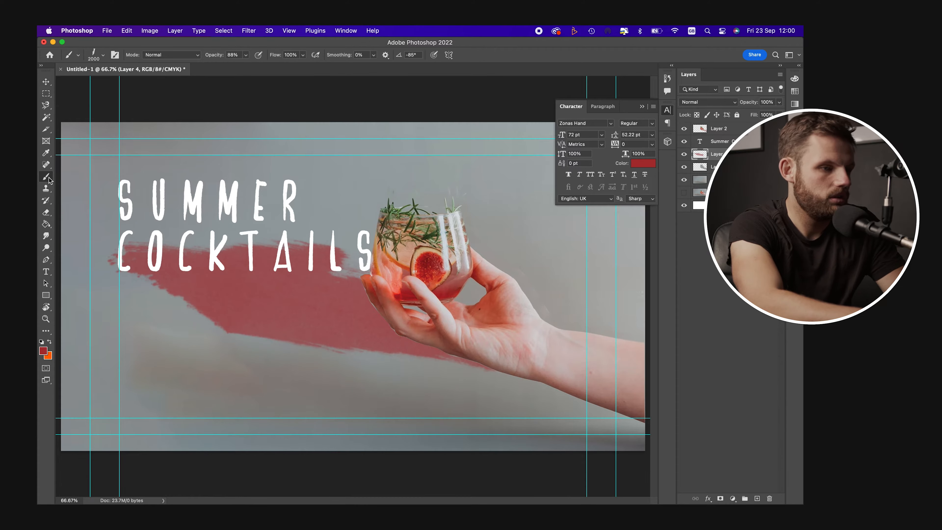
{"action": "left_click", "coordinate": [43, 353]}
{"action": "left_click", "coordinate": [415, 207]}
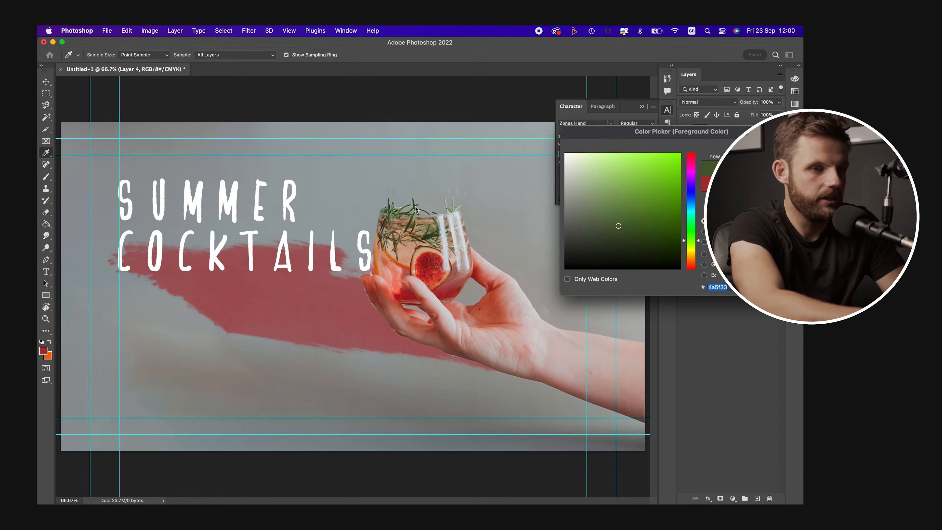
{"action": "left_click", "coordinate": [595, 194]}
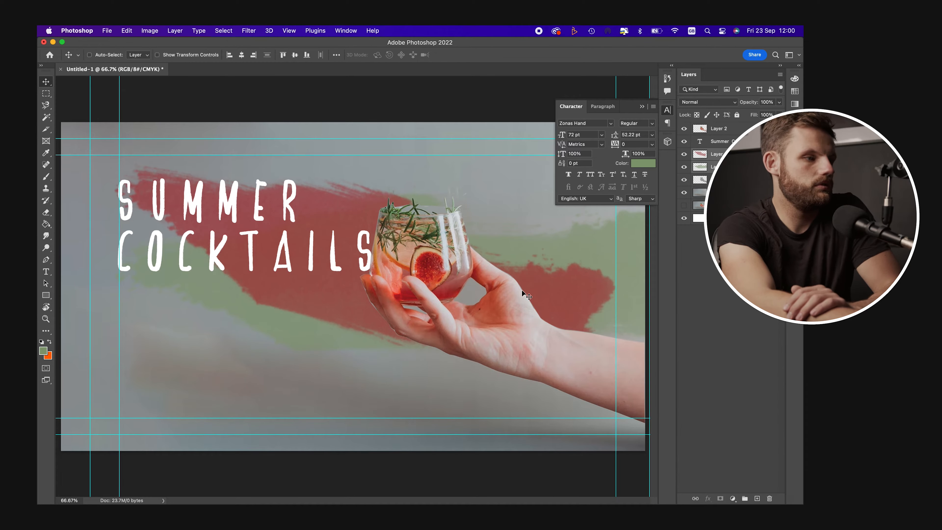
{"action": "left_click_drag", "start_coordinate": [523, 293], "coordinate": [486, 302]}
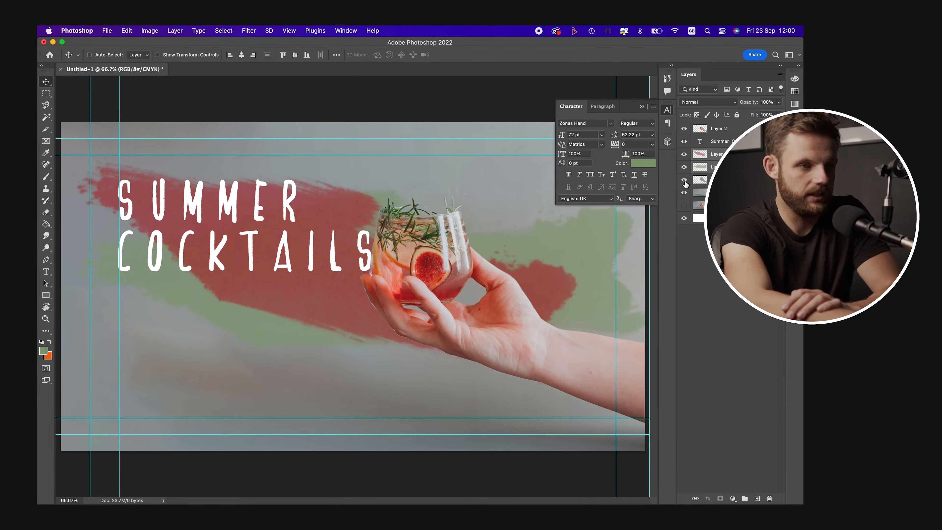
Hide the hand-and-drink, title, red stroke and green stroke layers so that only the rebuilt background shows.
{"action": "left_click", "coordinate": [684, 154]}
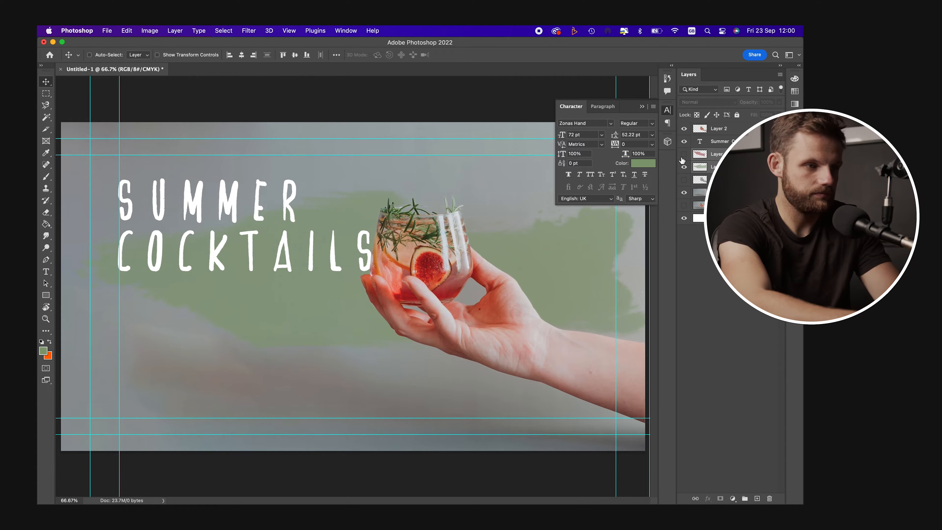
{"action": "left_click", "coordinate": [684, 141]}
{"action": "left_click", "coordinate": [684, 129]}
{"action": "left_click", "coordinate": [684, 167]}
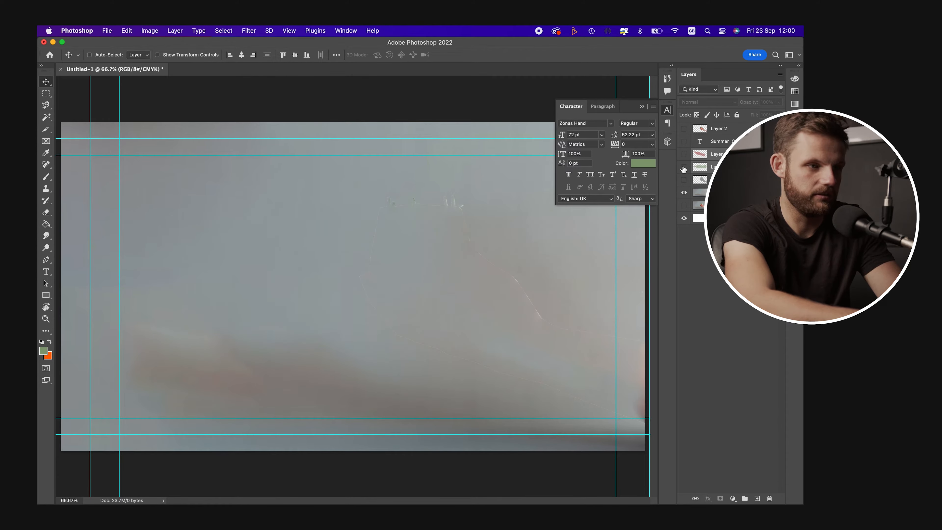
Save a JPEG copy of the background as 001.jpg in the NEW VIDEO folder, replacing the existing file, at quality 12.
{"action": "key", "text": "super+s"}
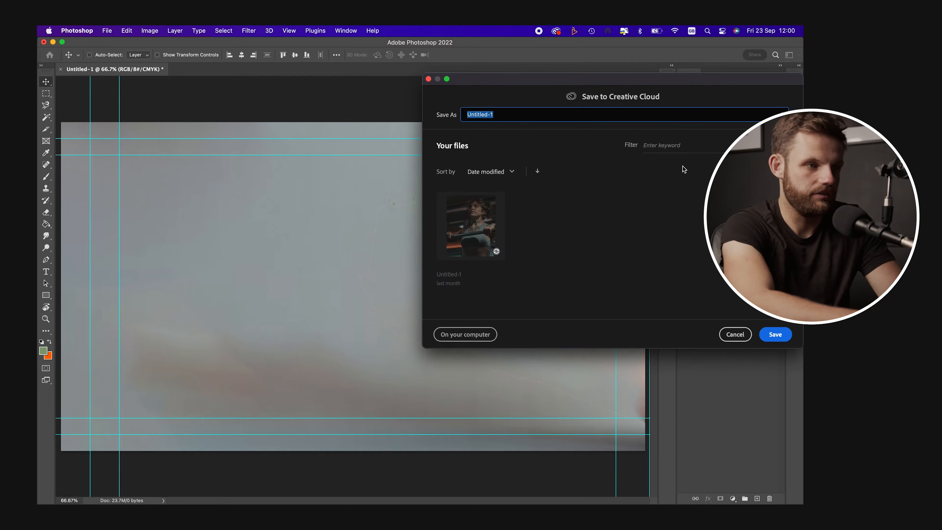
{"action": "left_click", "coordinate": [471, 335]}
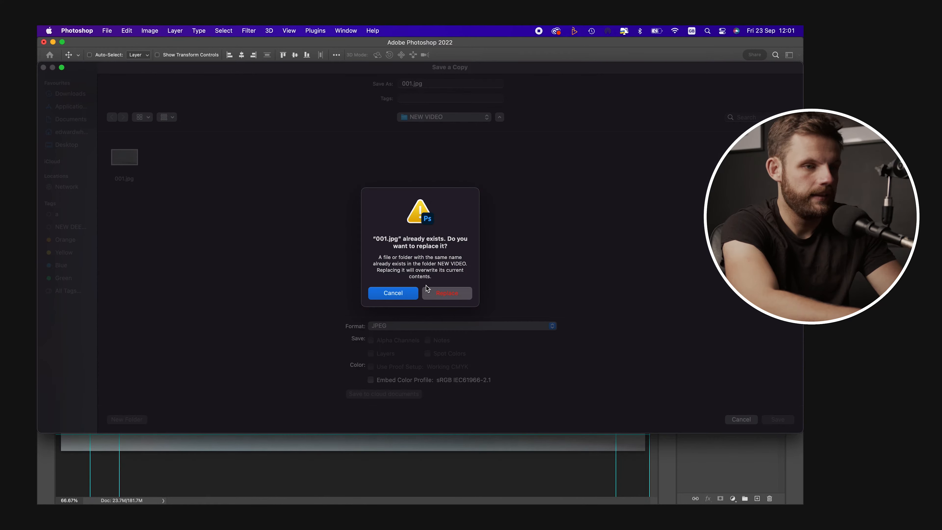
{"action": "left_click", "coordinate": [431, 292]}
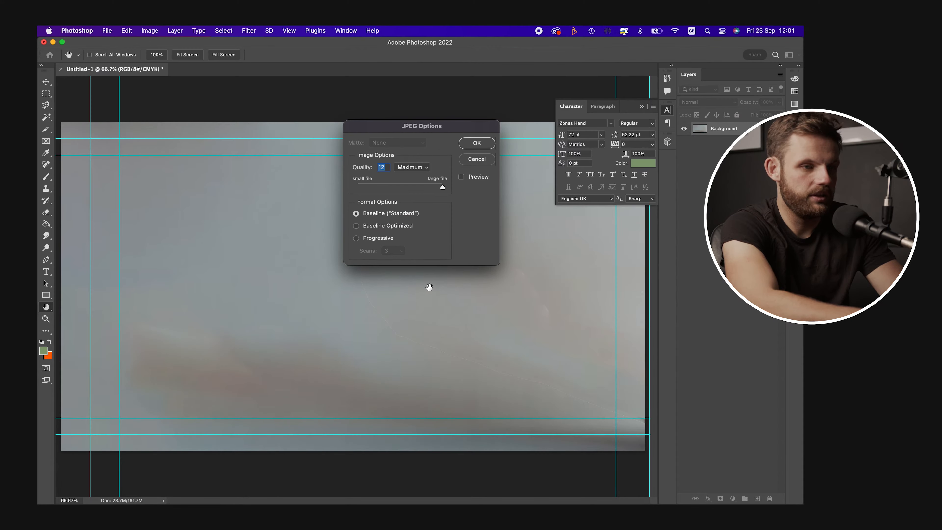
{"action": "left_click", "coordinate": [477, 143]}
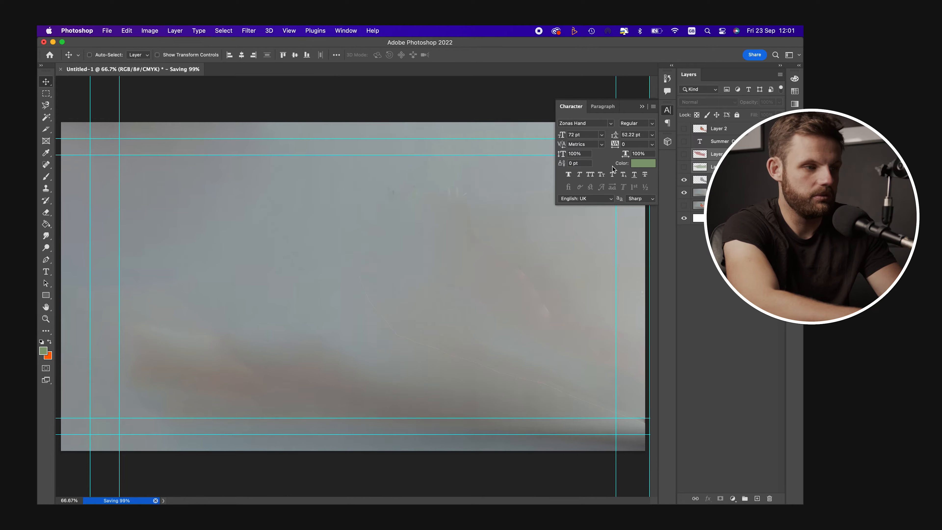
Show the red and green brush stroke layers and hide the rebuilt and white backgrounds, leaving the strokes on transparency.
{"action": "left_click", "coordinate": [684, 192]}
{"action": "left_click", "coordinate": [684, 167]}
{"action": "left_click", "coordinate": [684, 154]}
{"action": "key", "text": "super+shift+s"}
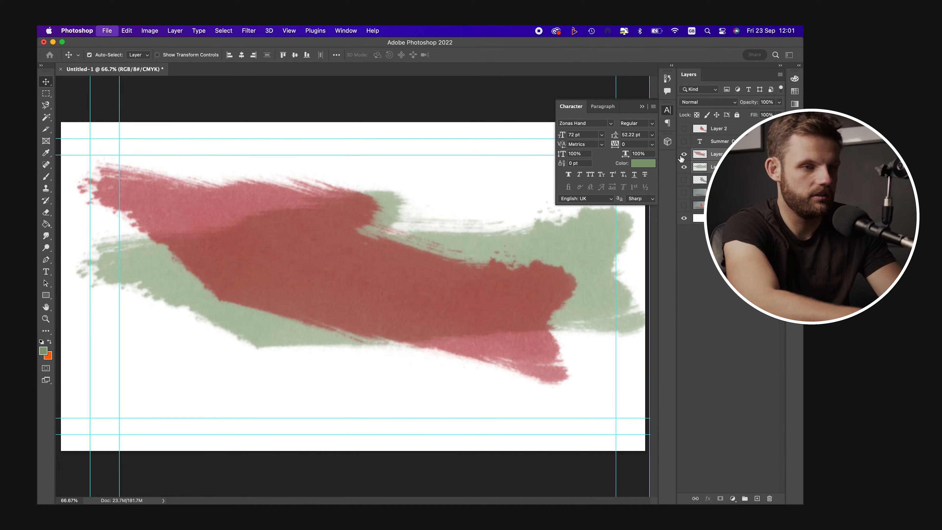
{"action": "left_click", "coordinate": [729, 334]}
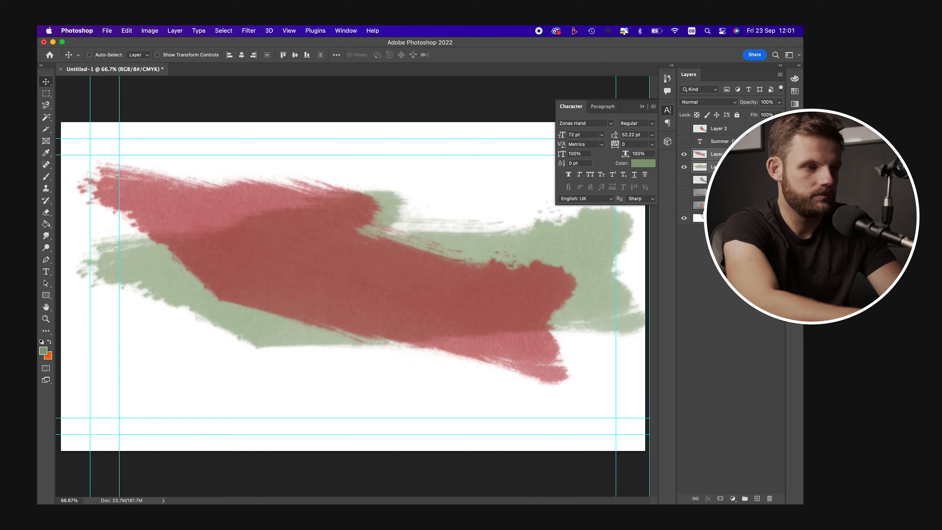
{"action": "left_click", "coordinate": [684, 217]}
Save a PNG copy of the two brush strokes as 002.png in the NEW VIDEO folder.
{"action": "key", "text": "super+shift+s"}
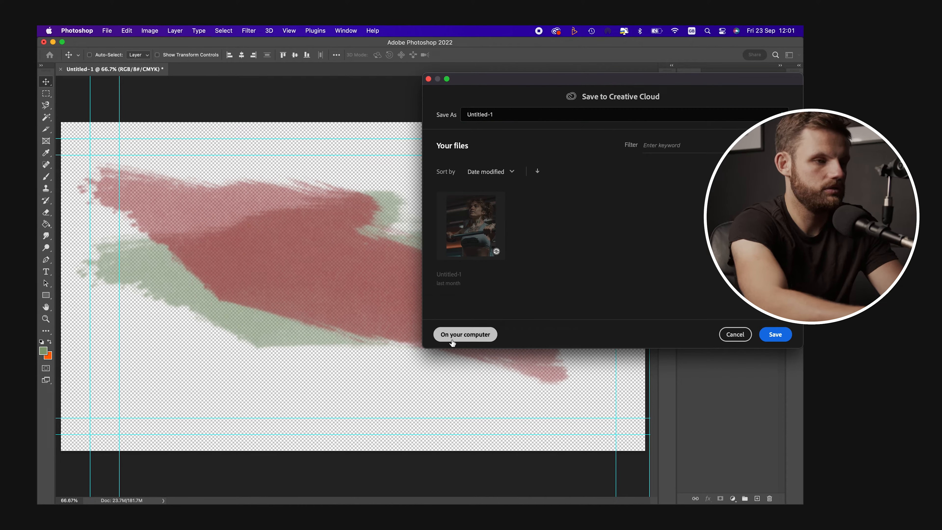
{"action": "left_click", "coordinate": [451, 340]}
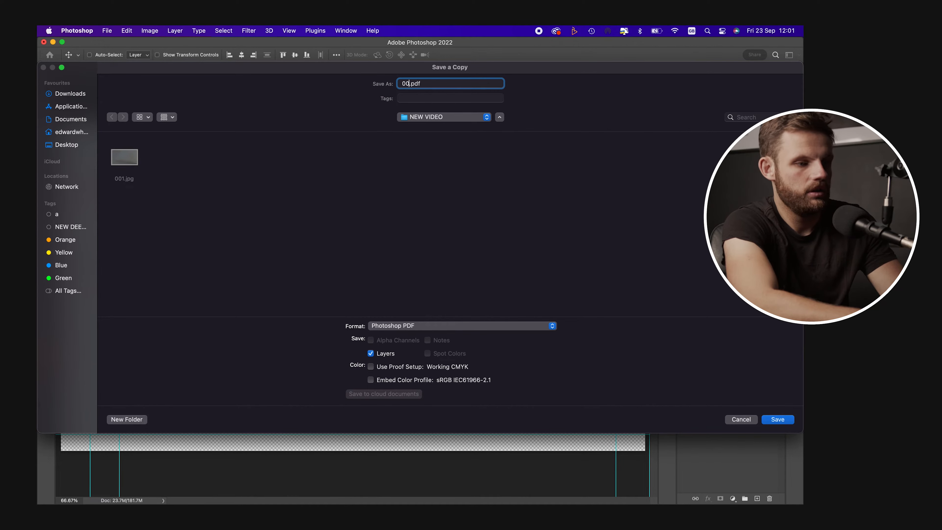
{"action": "left_click", "coordinate": [397, 326]}
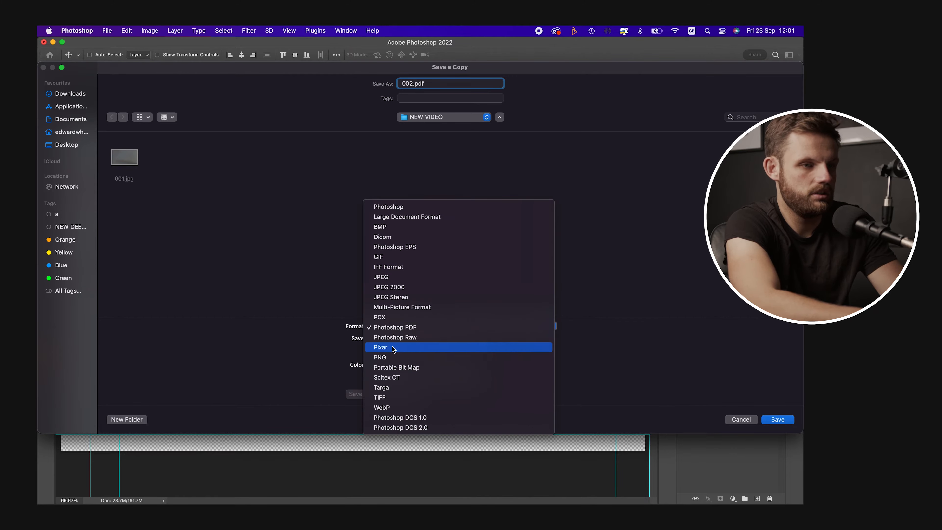
{"action": "left_click", "coordinate": [390, 357]}
{"action": "key", "text": "Return"}
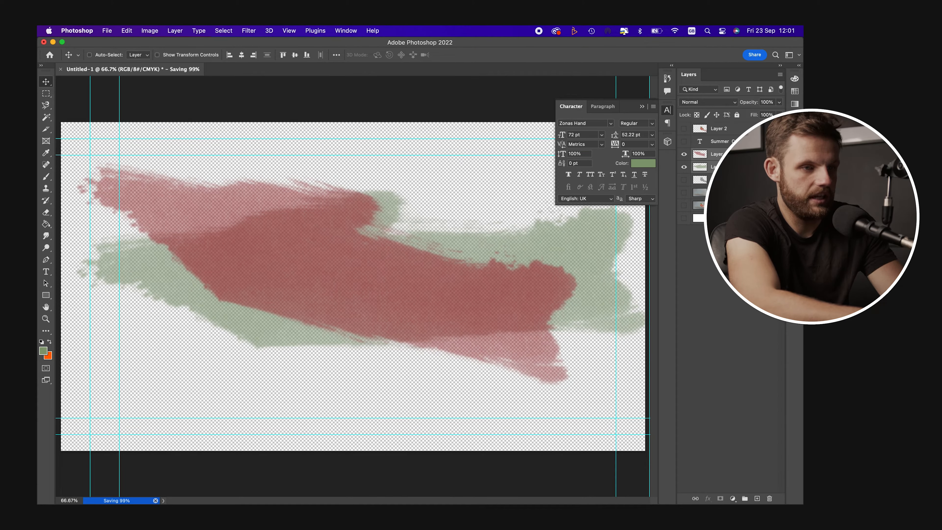
Show only the Summer Cocktails title layer and save a PNG copy of it as 003.png in the NEW VIDEO folder.
{"action": "left_click", "coordinate": [683, 155]}
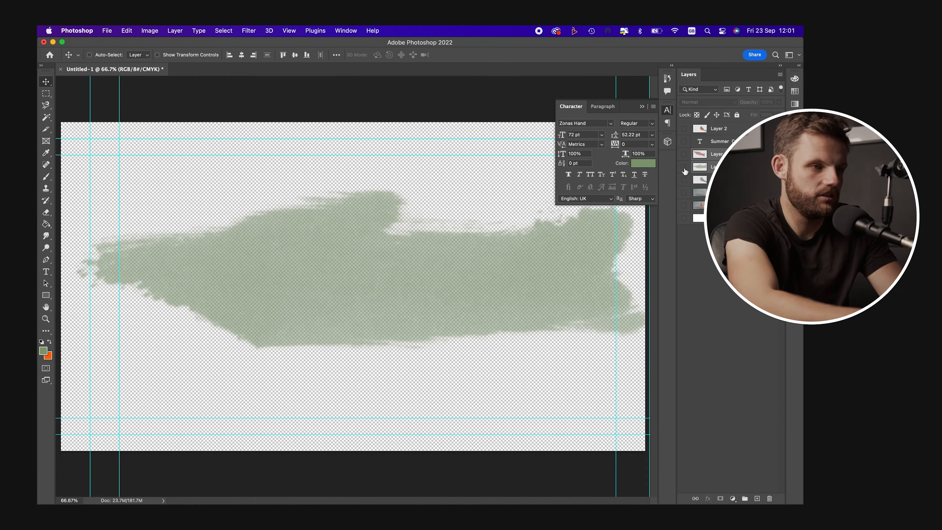
{"action": "left_click", "coordinate": [684, 170]}
{"action": "left_click", "coordinate": [685, 140]}
{"action": "key", "text": "super+s"}
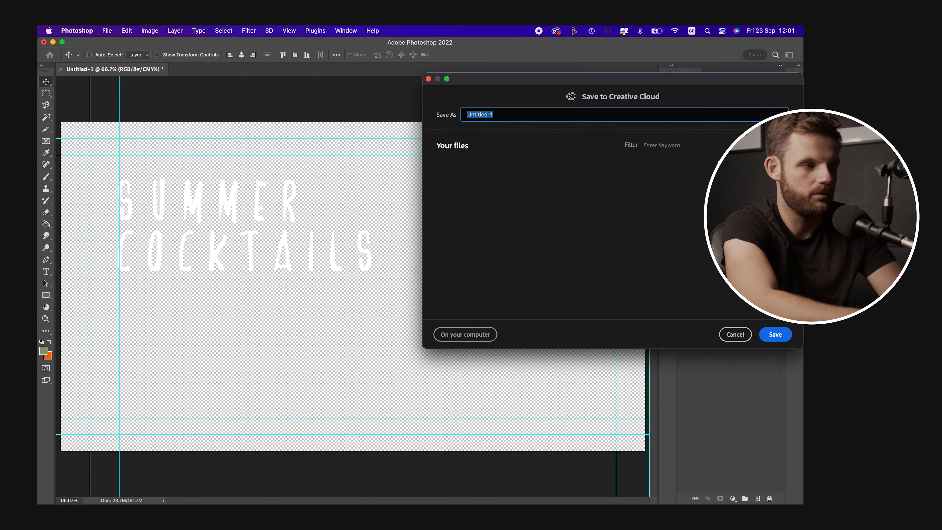
{"action": "left_click", "coordinate": [466, 334]}
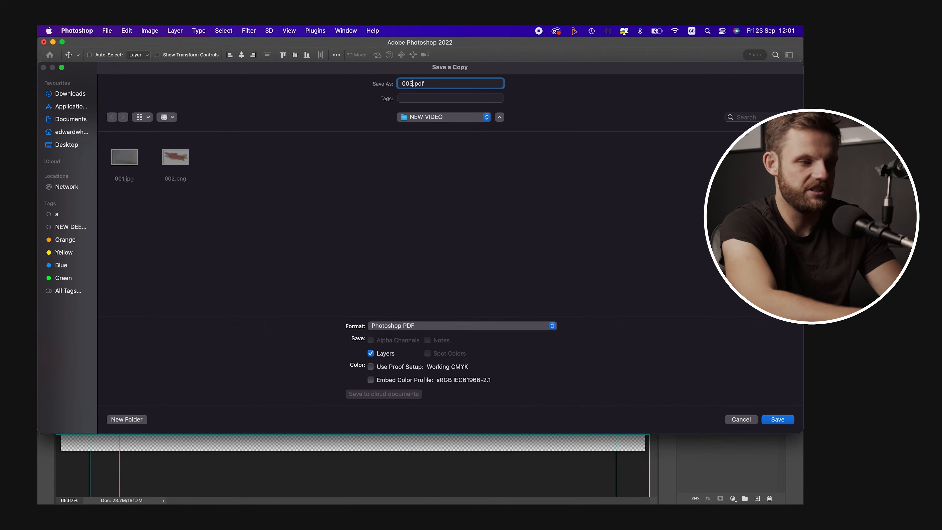
{"action": "left_click", "coordinate": [405, 330]}
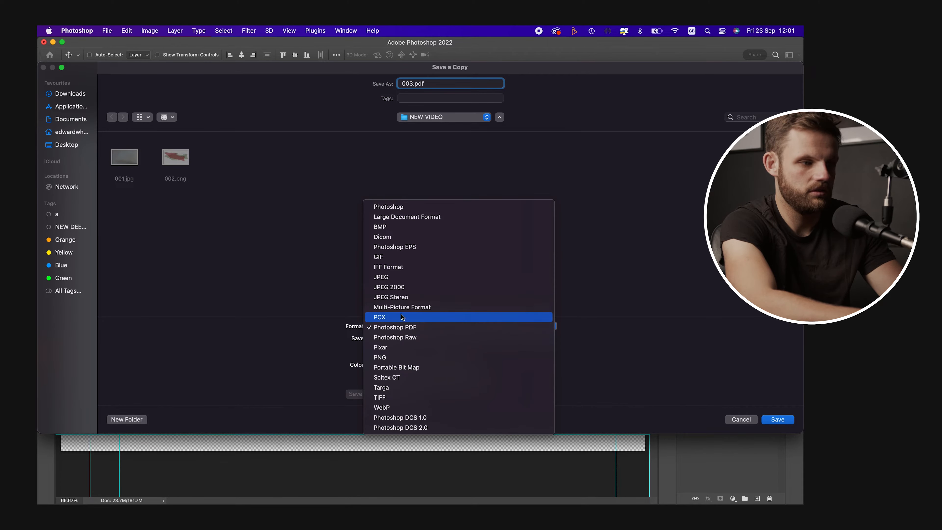
{"action": "left_click", "coordinate": [398, 282]}
{"action": "left_click", "coordinate": [393, 325]}
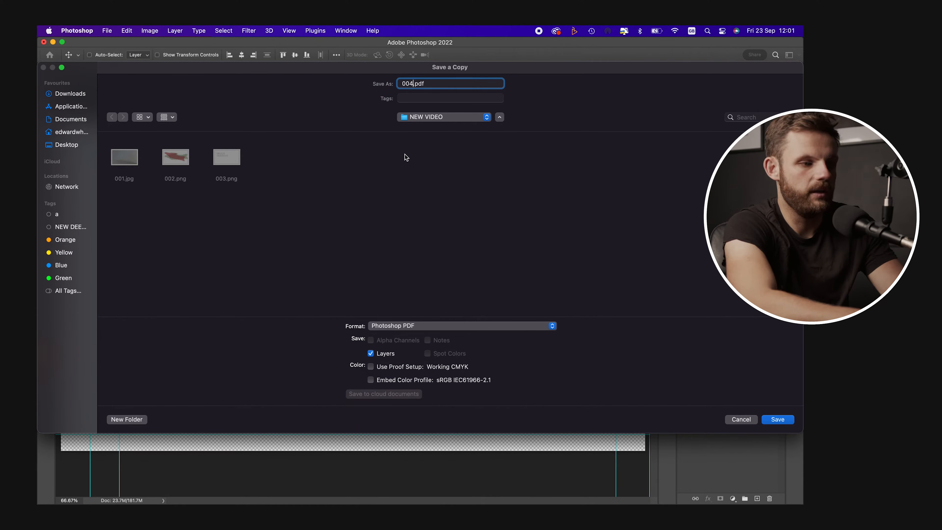
Save a PNG copy of the hand-and-drink cut-out as 004.png in the NEW VIDEO folder.
{"action": "left_click", "coordinate": [399, 326]}
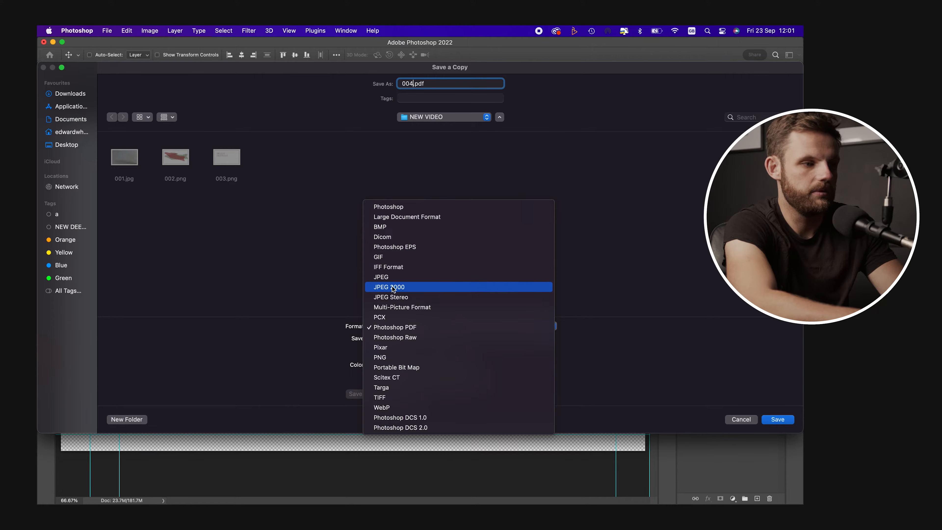
{"action": "left_click", "coordinate": [392, 276]}
{"action": "left_click", "coordinate": [389, 325]}
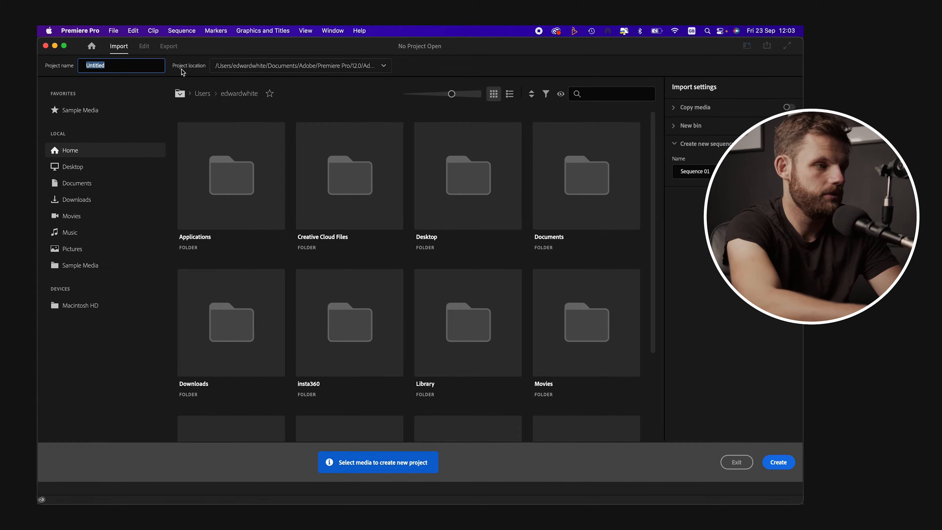
In Premiere Pro, create a project named PARALAX and import 001.jpg, 002.png, 003.png and 004.png from the NEW VIDEO folder.
{"action": "type", "text": "PARALA"}
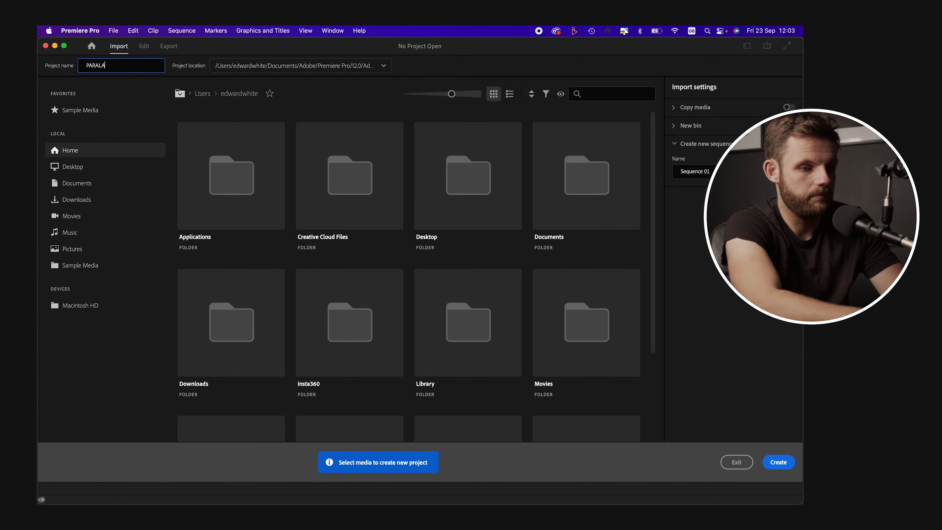
{"action": "type", "text": "X"}
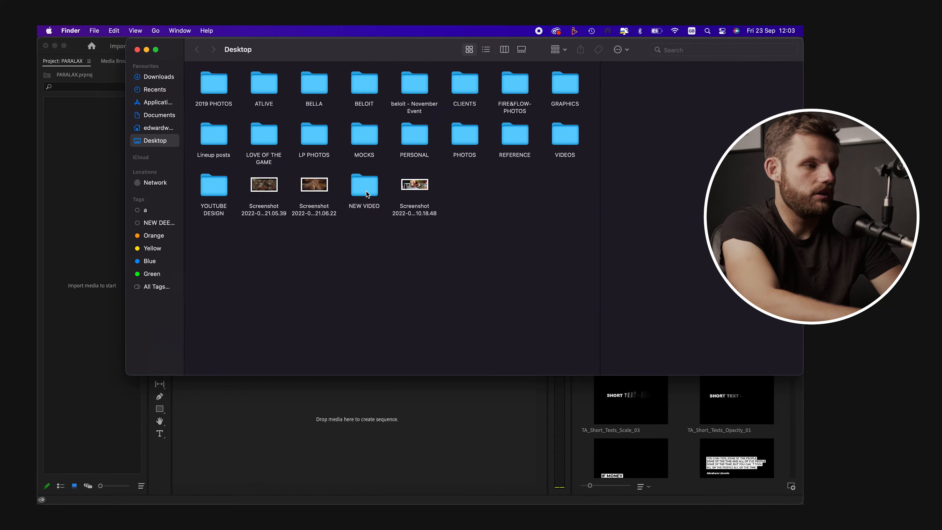
{"action": "double_click", "coordinate": [365, 187]}
{"action": "left_click_drag", "start_coordinate": [195, 81], "coordinate": [94, 123]}
{"action": "left_click", "coordinate": [88, 280]}
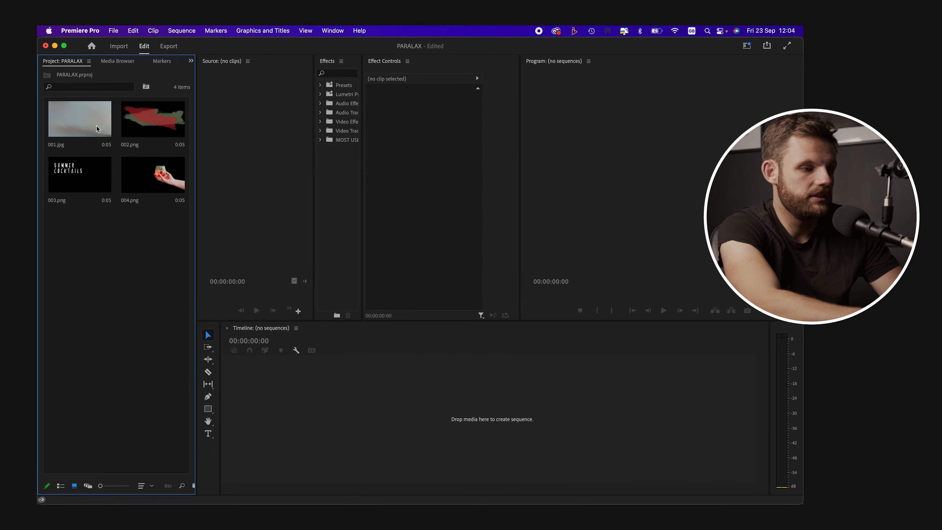
Create a sequence from 001.jpg and set its frame size to 1920 by 1080, accepting the deletion of its preview files.
{"action": "left_click_drag", "start_coordinate": [92, 126], "coordinate": [238, 367]}
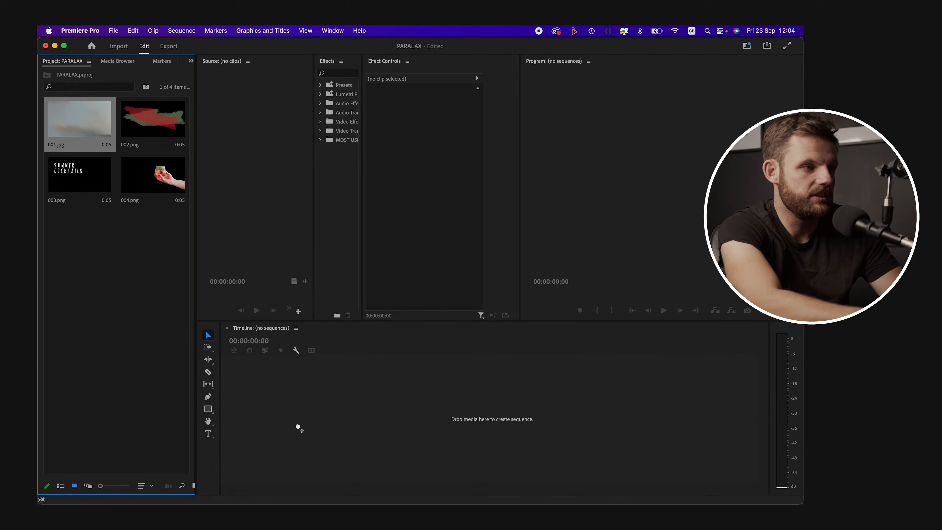
{"action": "left_click_drag", "start_coordinate": [298, 427], "coordinate": [298, 427]}
{"action": "left_click", "coordinate": [181, 30]}
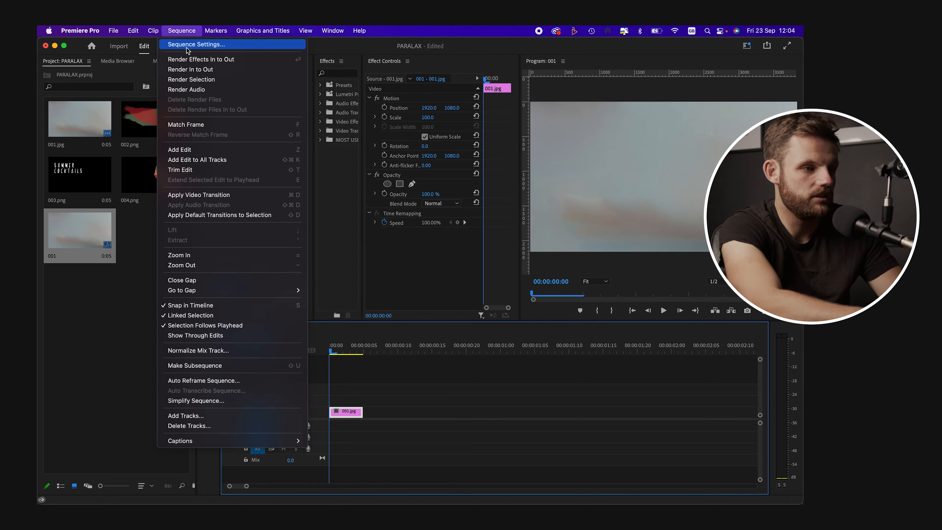
{"action": "left_click", "coordinate": [186, 43]}
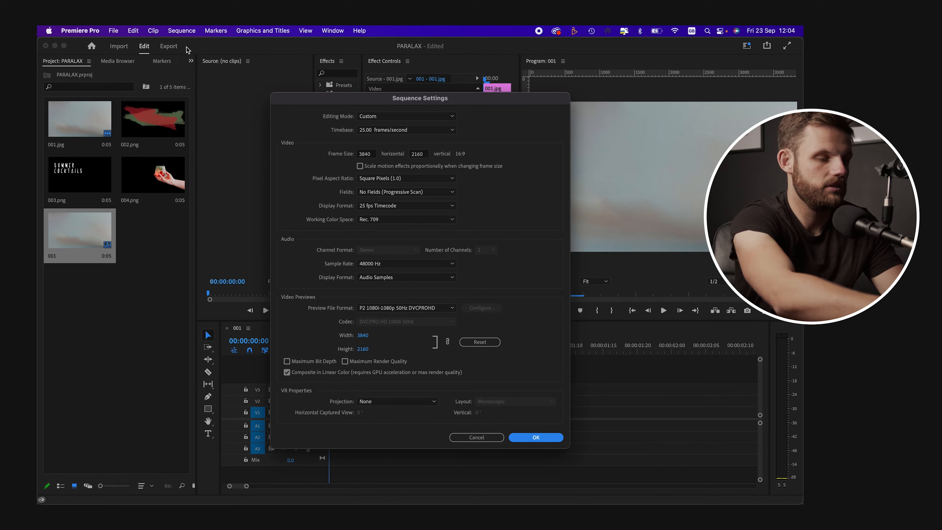
{"action": "left_click", "coordinate": [367, 154]}
{"action": "type", "text": "1930"}
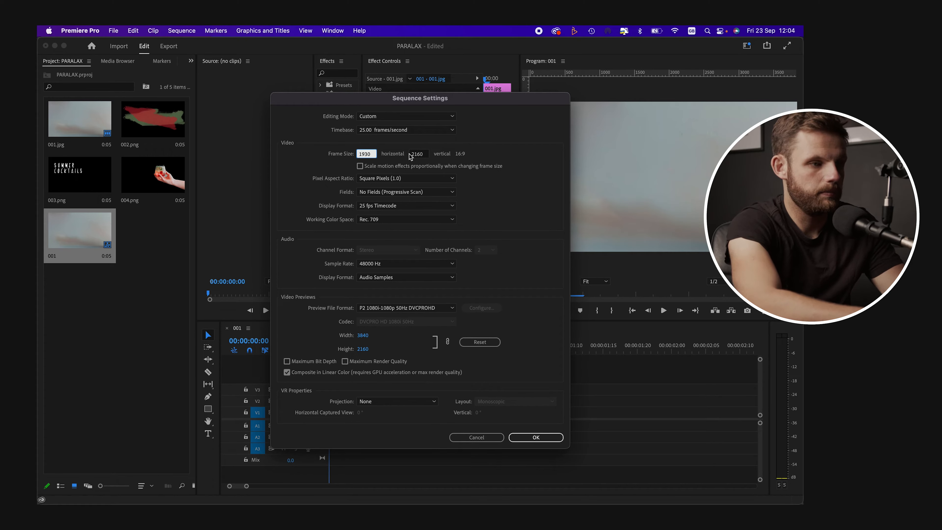
{"action": "type", "text": "0"}
{"action": "left_click", "coordinate": [419, 155]}
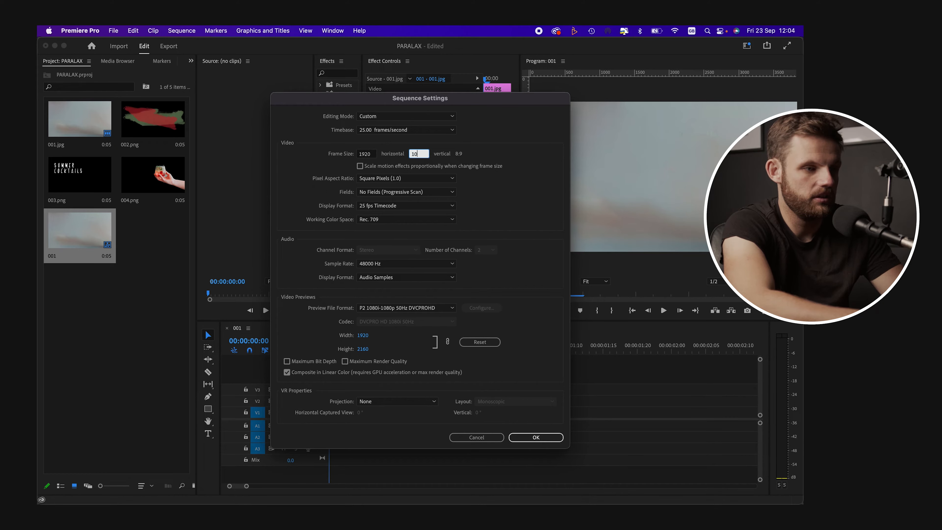
{"action": "type", "text": "1080"}
{"action": "left_click", "coordinate": [536, 437]}
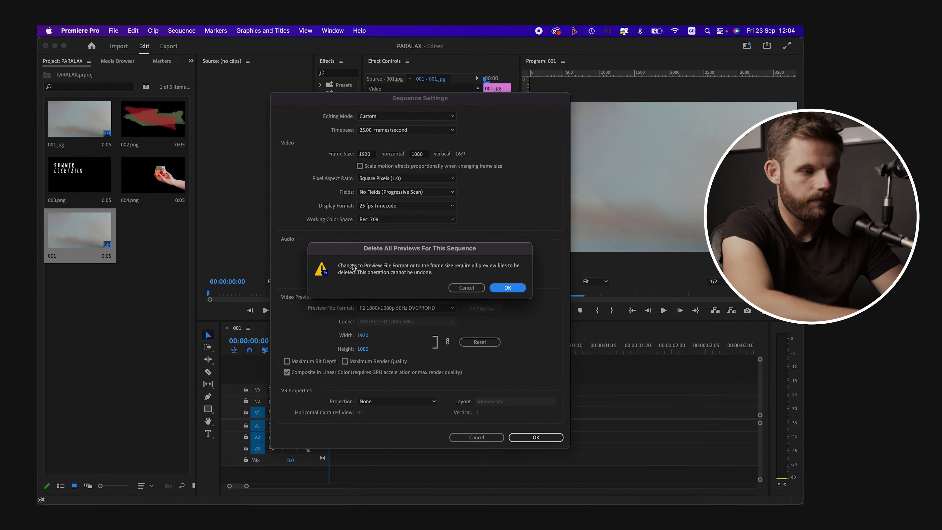
{"action": "left_click", "coordinate": [516, 290]}
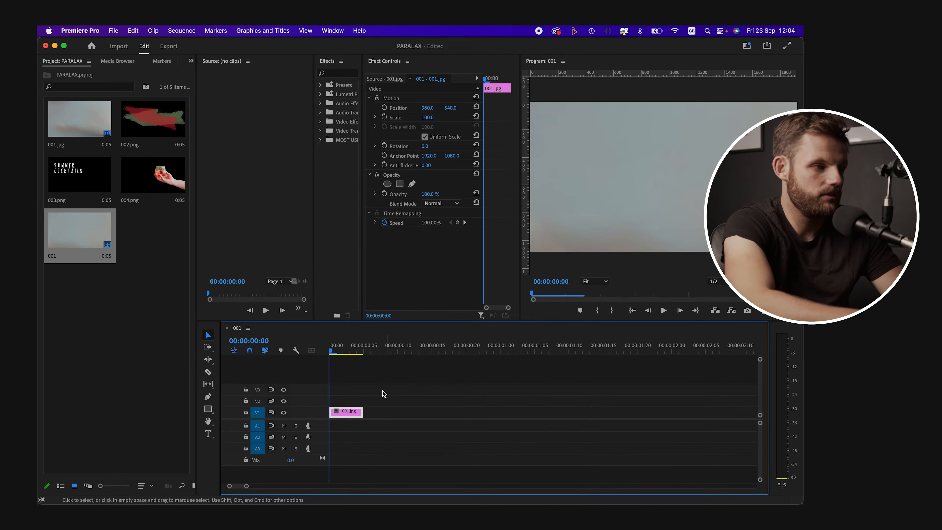
Extend the 001.jpg clip to about 12 frames and place 004.png on track V3 at the start of the sequence.
{"action": "left_click_drag", "start_coordinate": [356, 408], "coordinate": [393, 405]}
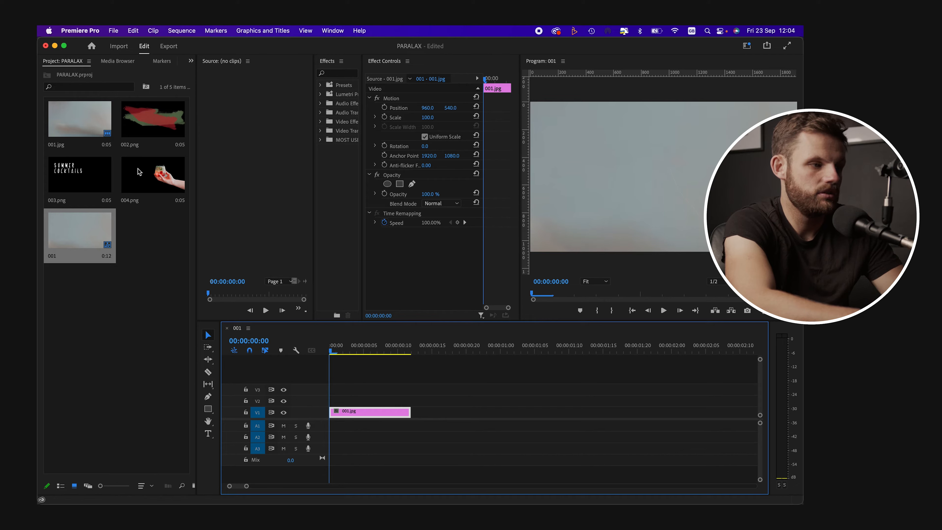
{"action": "left_click_drag", "start_coordinate": [138, 171], "coordinate": [338, 388]}
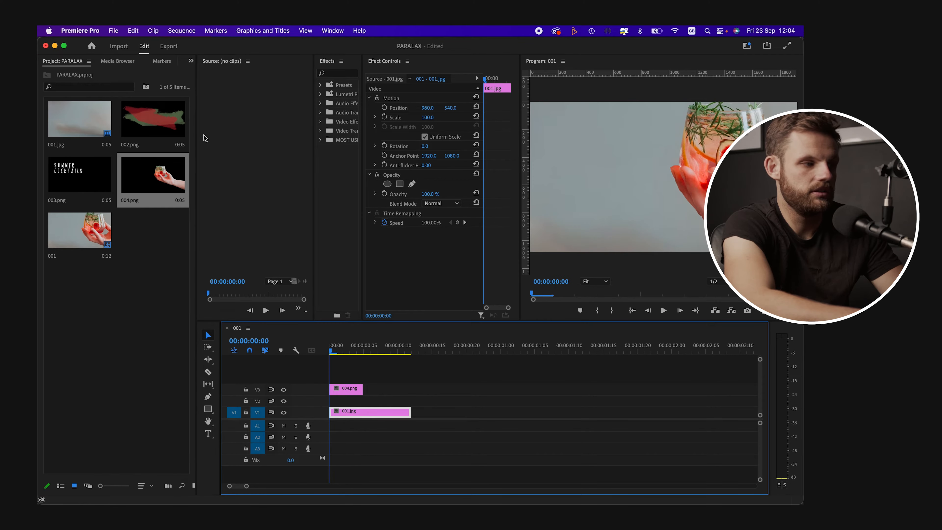
Place 002.png on track V2 and 003.png on track V4 at the start of the sequence.
{"action": "mouse_move", "coordinate": [153, 119]}
{"action": "left_mouse_down"}
{"action": "mouse_move", "coordinate": [366, 435]}
{"action": "mouse_move", "coordinate": [336, 412]}
{"action": "mouse_move", "coordinate": [337, 400]}
{"action": "left_mouse_up"}
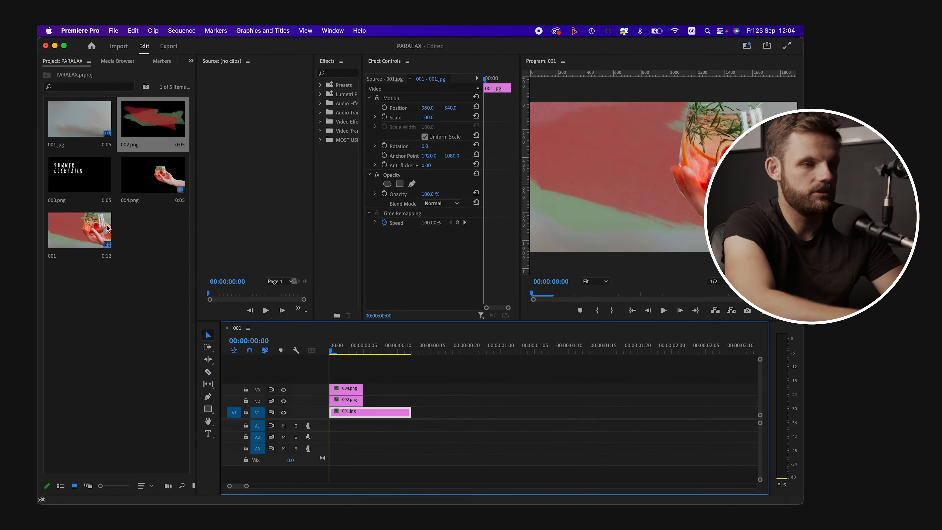
{"action": "left_click_drag", "start_coordinate": [80, 174], "coordinate": [299, 376]}
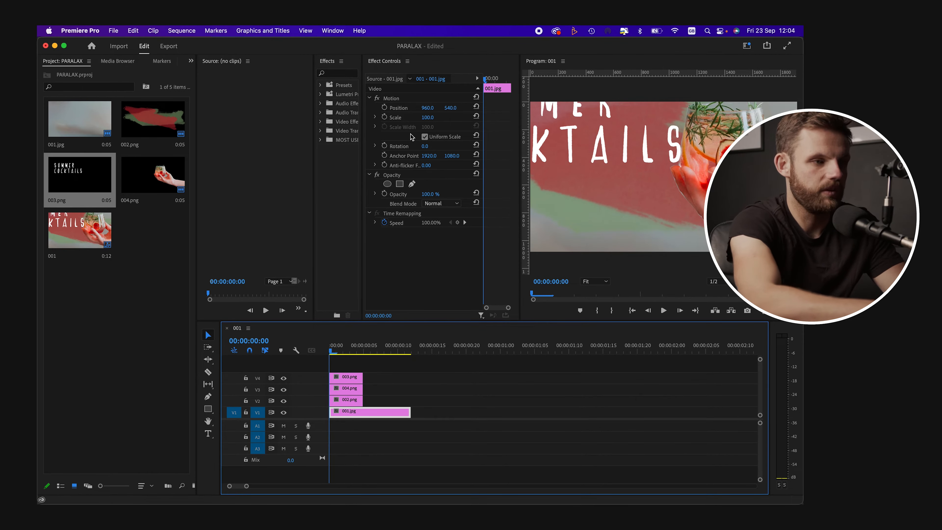
Set the scale of the 001.jpg, 002.png, 004.png and 003.png clips to 50.
{"action": "left_click", "coordinate": [432, 118]}
{"action": "type", "text": "5"}
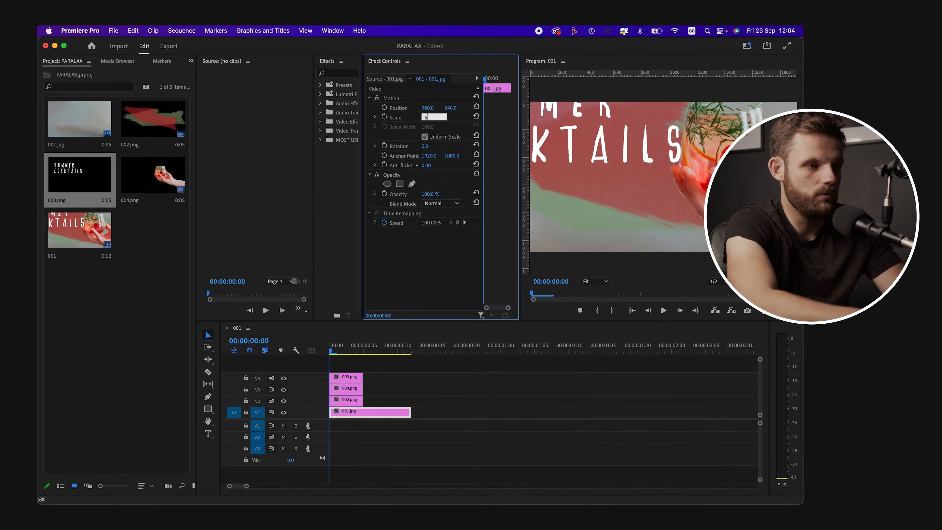
{"action": "type", "text": "0"}
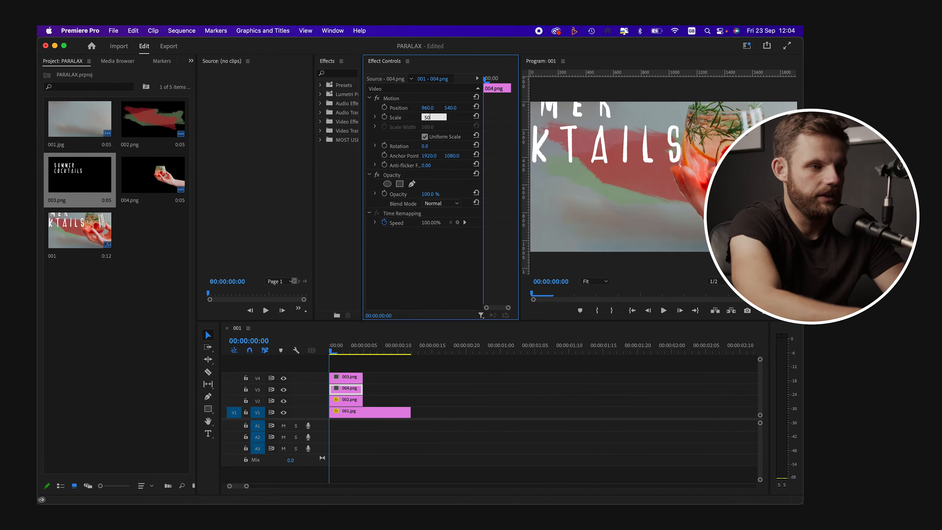
{"action": "key", "text": "Return"}
{"action": "left_click", "coordinate": [347, 378]}
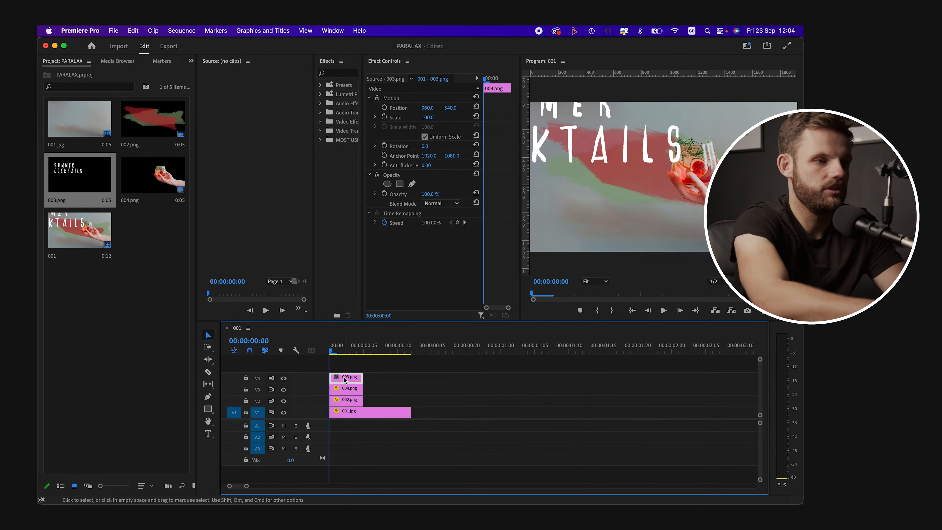
{"action": "left_click", "coordinate": [428, 117]}
{"action": "type", "text": "50"}
{"action": "key", "text": "Return"}
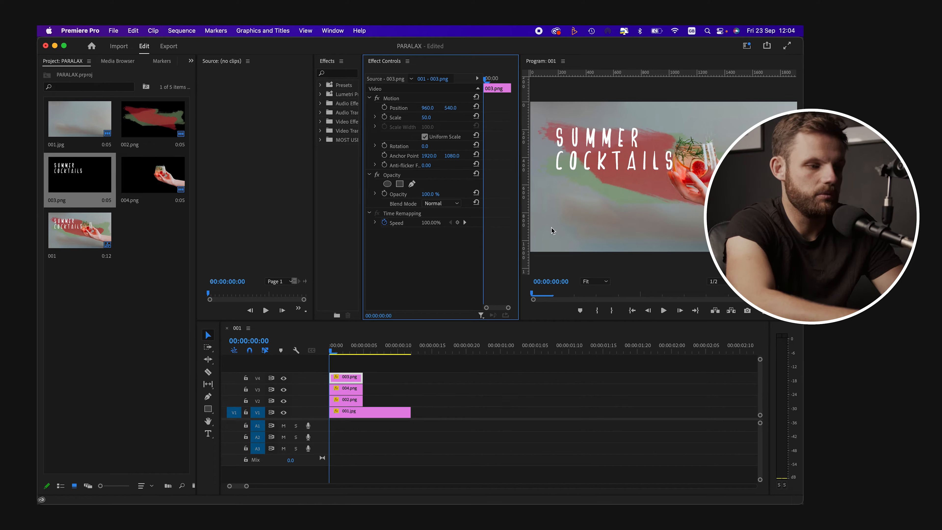
Check the V2 layer by toggling its track visibility and extend the 002.png clip to the end of 001.jpg.
{"action": "left_click", "coordinate": [352, 400]}
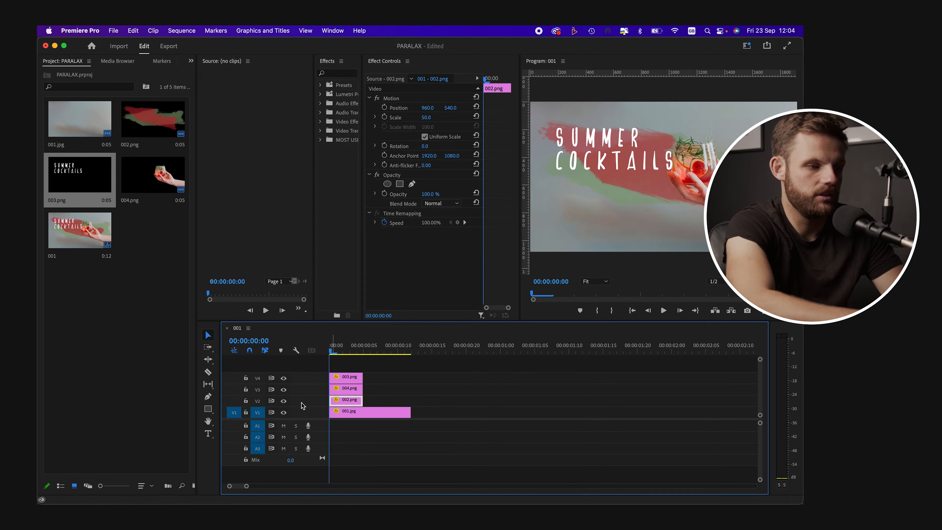
{"action": "left_click", "coordinate": [284, 401]}
{"action": "left_click", "coordinate": [284, 402]}
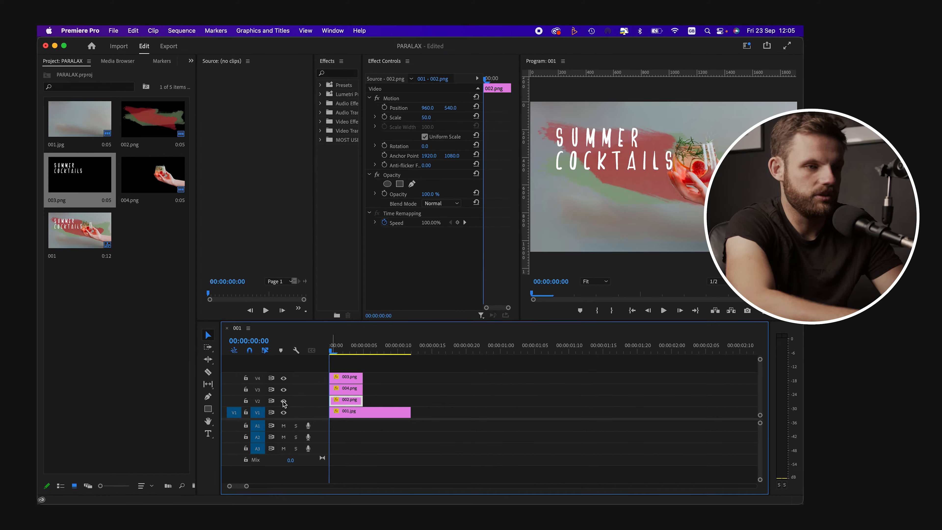
{"action": "left_click_drag", "start_coordinate": [362, 400], "coordinate": [410, 401]}
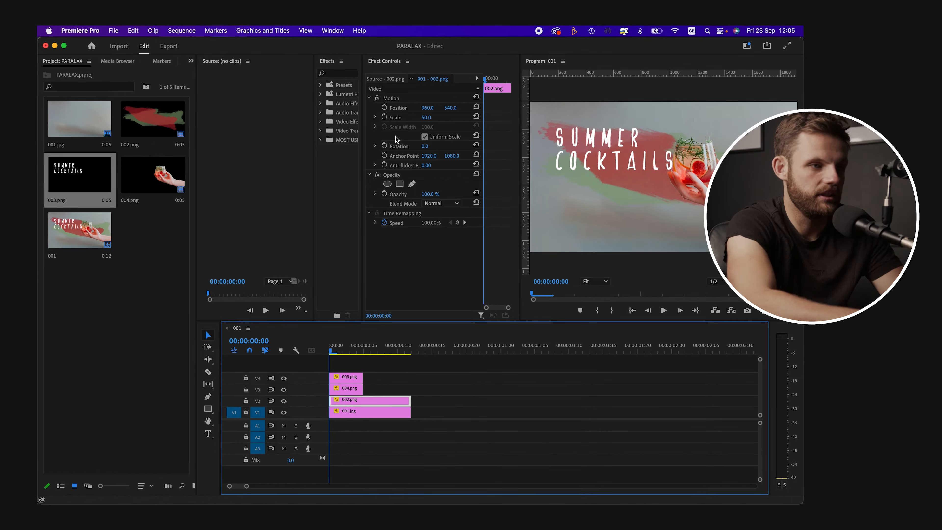
Animate the 002.png clip's scale with keyframes from 50 at the start to 70 at 00:00:00:11.
{"action": "left_click", "coordinate": [385, 117]}
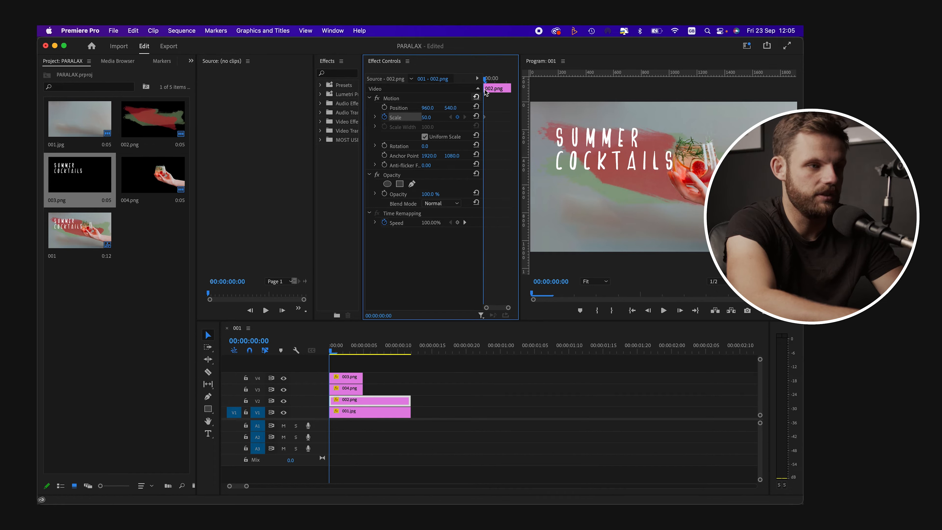
{"action": "left_click_drag", "start_coordinate": [485, 78], "coordinate": [508, 81]}
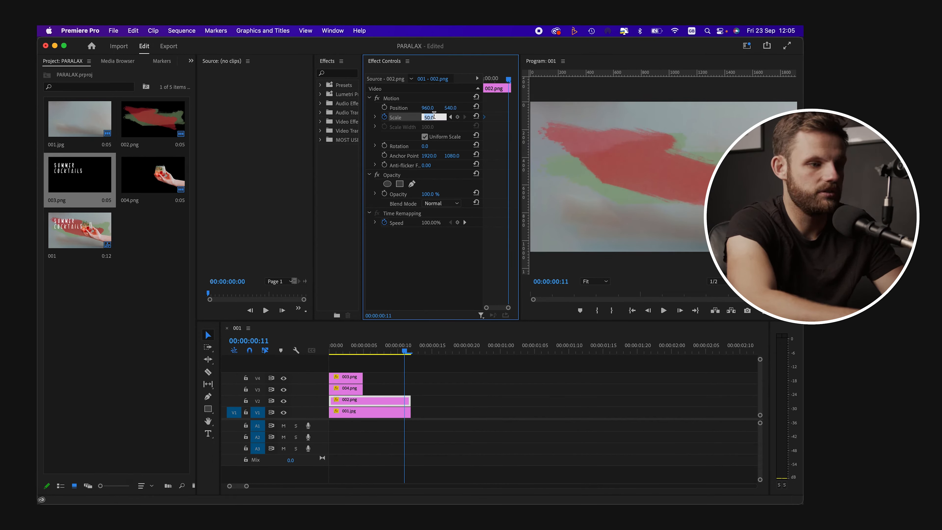
{"action": "key", "text": "Return"}
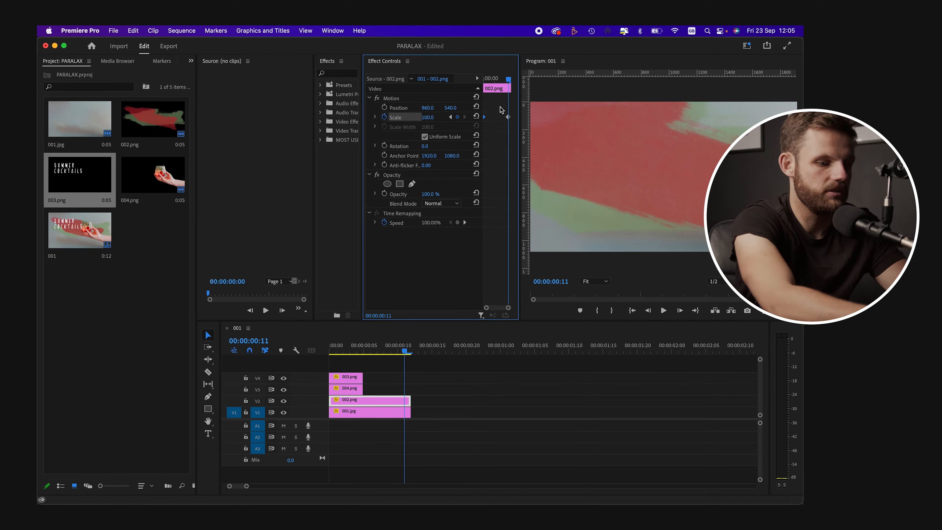
{"action": "left_click", "coordinate": [432, 117]}
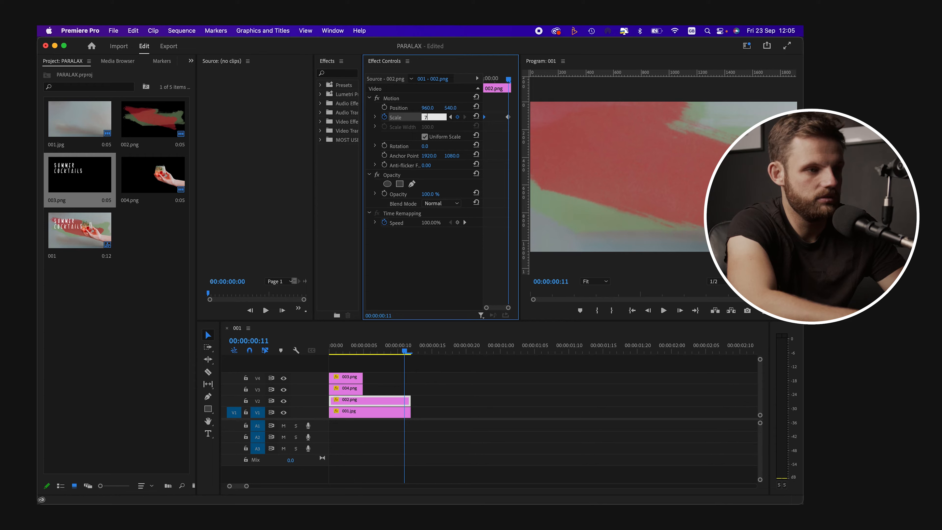
{"action": "key", "text": "Return"}
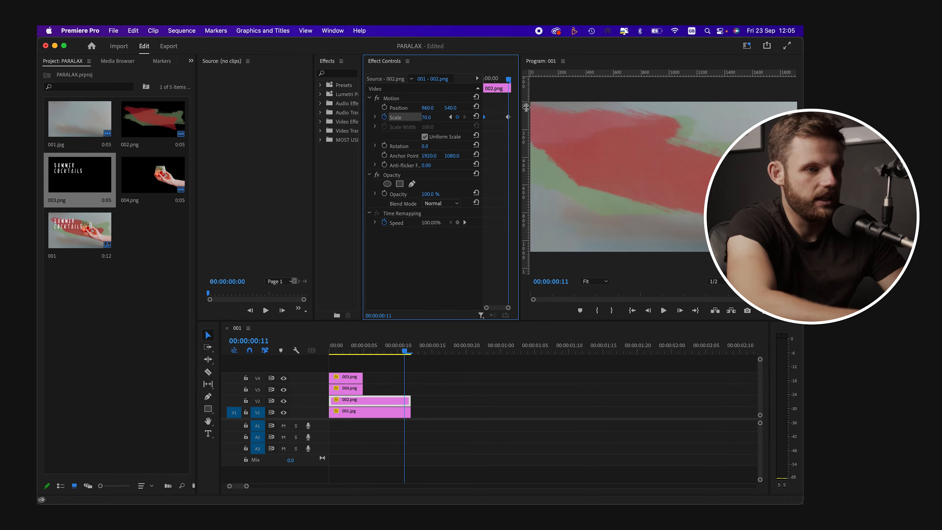
{"action": "key", "text": "Home"}
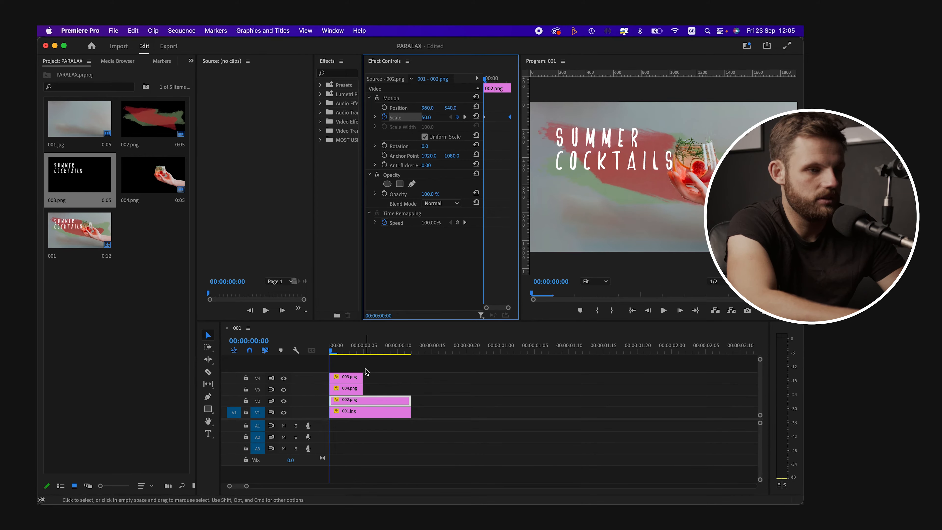
Extend the 003.png and 004.png clips to match the other layers and lengthen all four to end at 00:00:01:05.
{"action": "left_click", "coordinate": [356, 377]}
{"action": "left_click_drag", "start_coordinate": [358, 378], "coordinate": [411, 376]}
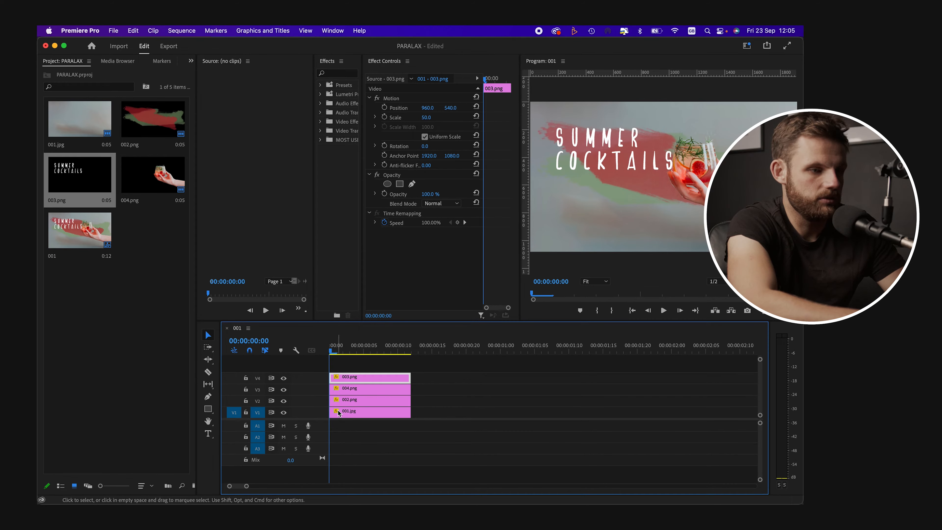
{"action": "left_click", "coordinate": [340, 412]}
{"action": "left_click", "coordinate": [343, 401]}
{"action": "key", "text": "space"}
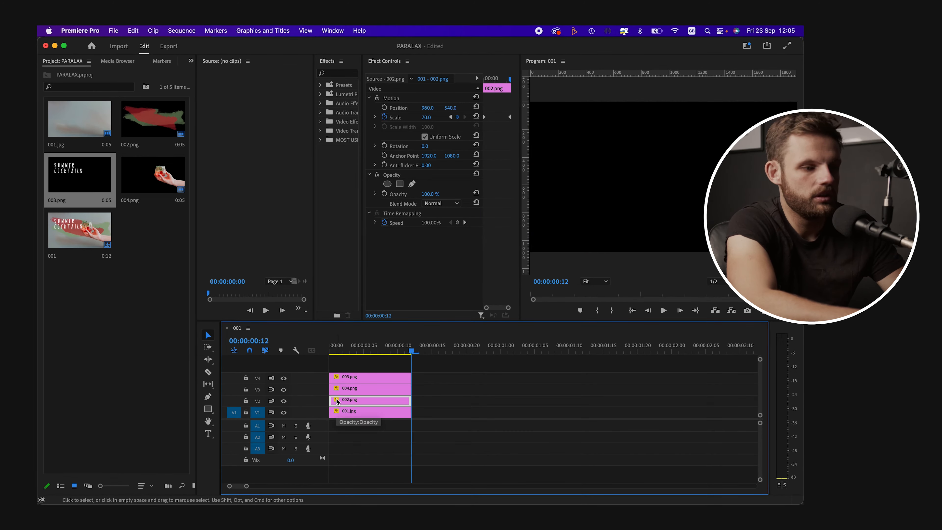
{"action": "key", "text": "space"}
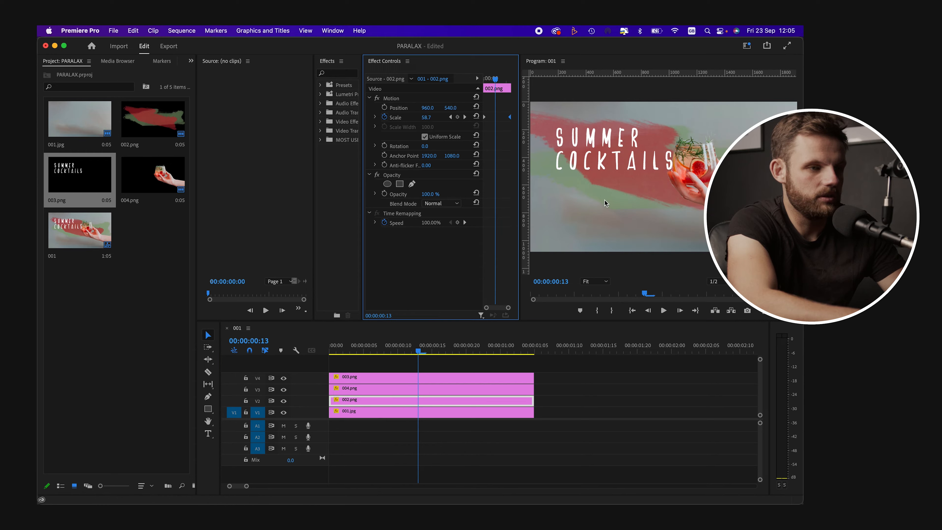
Add a scale keyframe of 58 to the 004.png clip at the start of the sequence.
{"action": "left_click", "coordinate": [385, 388]}
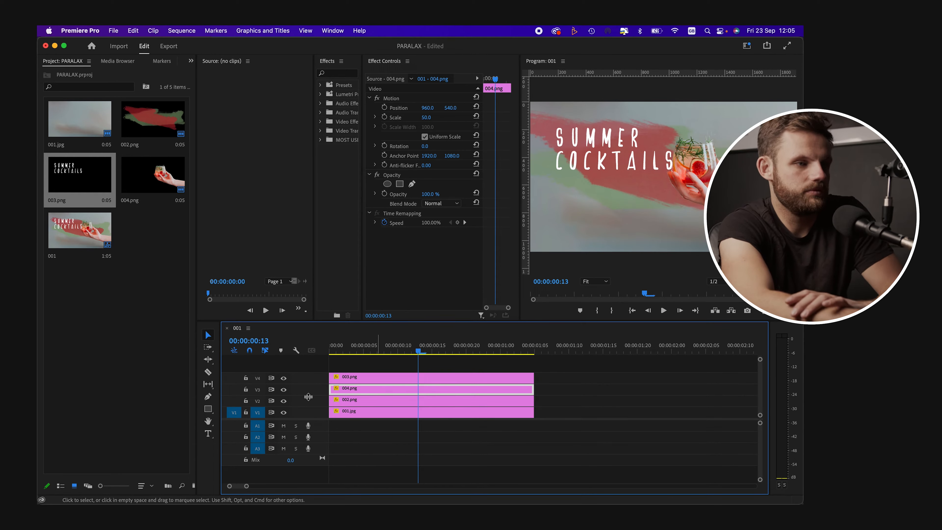
{"action": "left_click", "coordinate": [284, 390]}
{"action": "left_click", "coordinate": [284, 390]}
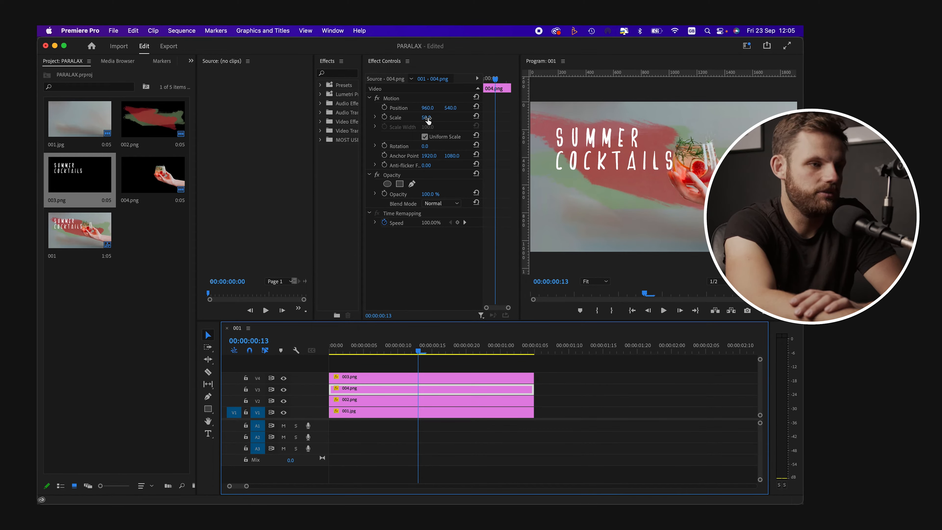
{"action": "left_click_drag", "start_coordinate": [500, 82], "coordinate": [464, 78]}
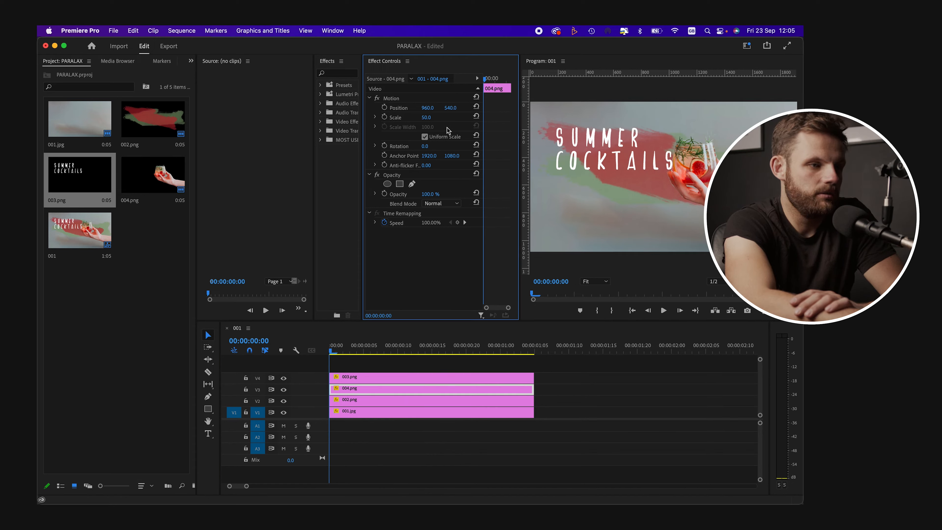
{"action": "left_click", "coordinate": [384, 117]}
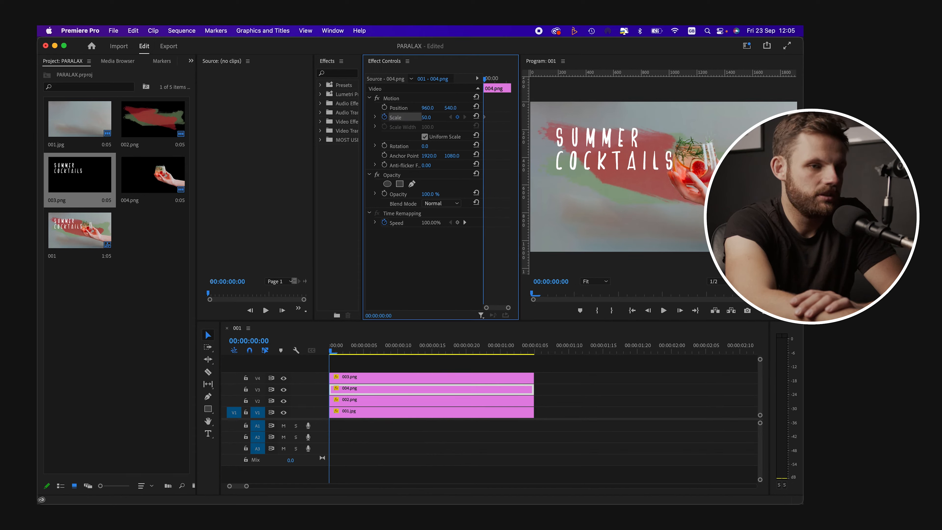
{"action": "left_click_drag", "start_coordinate": [427, 117], "coordinate": [430, 118]}
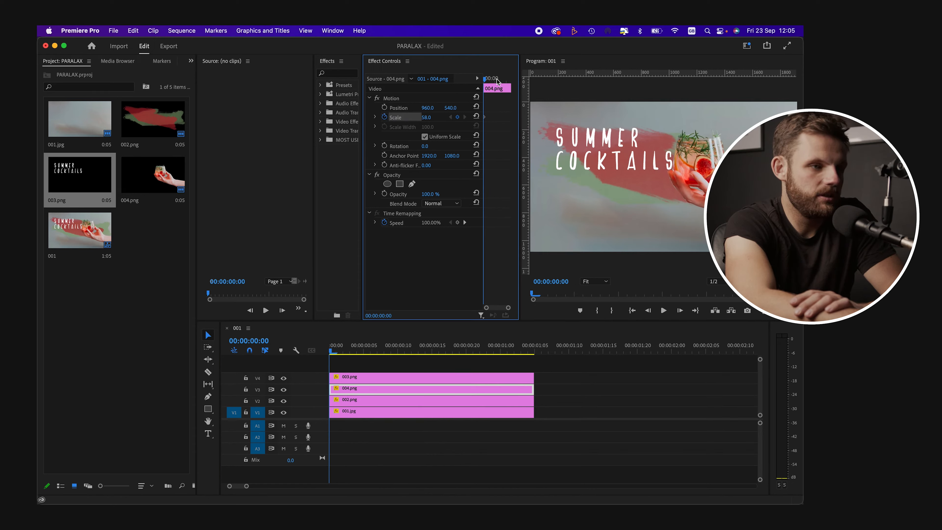
At 00:00:01:04, set the 004.png clip's scale to 67 and its horizontal position to 832.
{"action": "mouse_move", "coordinate": [497, 82]}
{"action": "left_mouse_down"}
{"action": "mouse_move", "coordinate": [531, 83]}
{"action": "mouse_move", "coordinate": [513, 84]}
{"action": "left_mouse_up"}
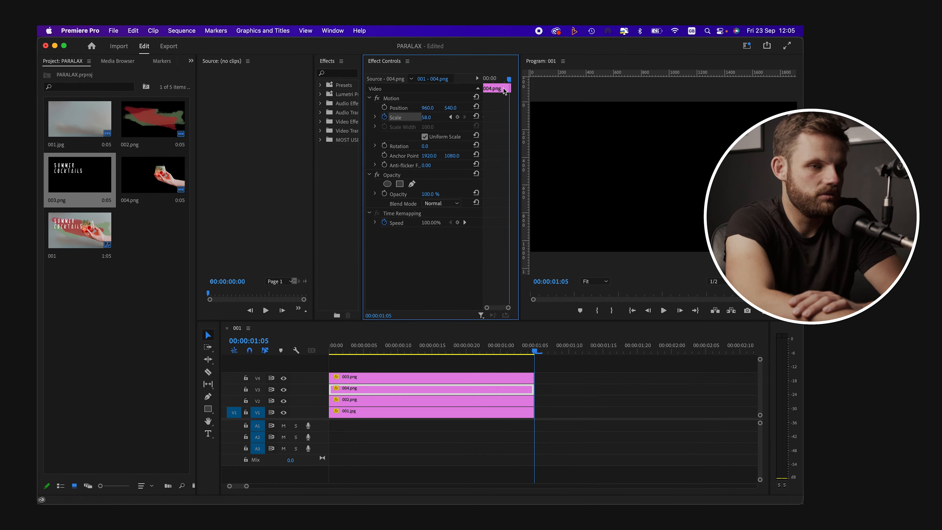
{"action": "key", "text": "Left"}
{"action": "left_click_drag", "start_coordinate": [433, 117], "coordinate": [374, 111]}
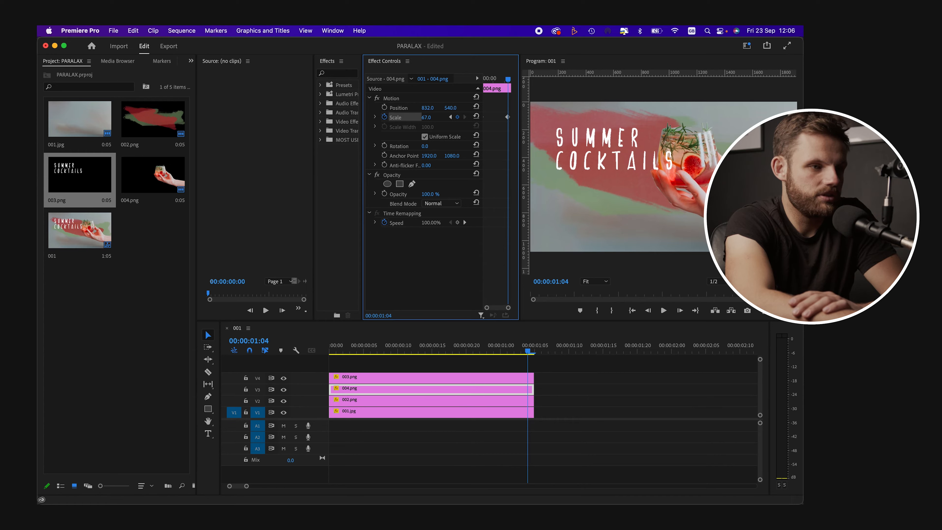
Keyframe the 004.png clip's position at 00:00:01:04 and set its horizontal position to 904 at the sequence start.
{"action": "left_click", "coordinate": [385, 108]}
{"action": "key", "text": "Home"}
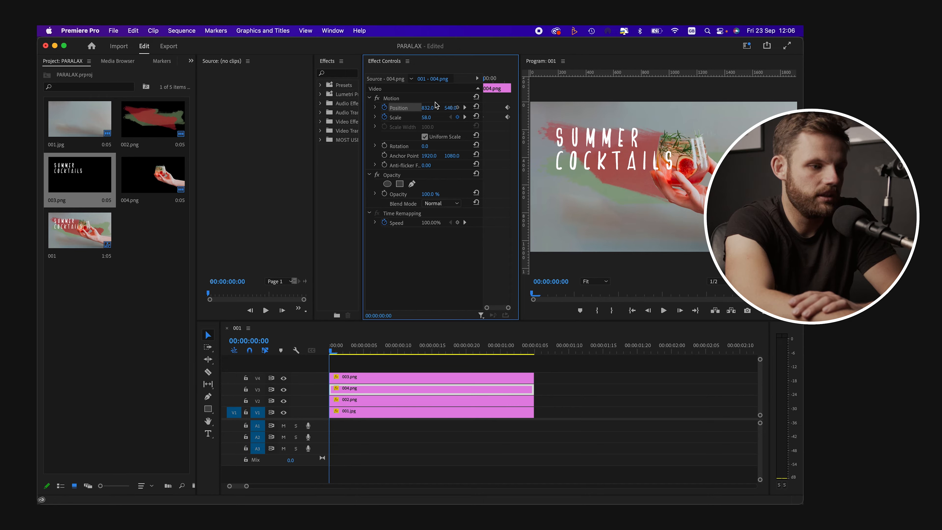
{"action": "left_click_drag", "start_coordinate": [436, 105], "coordinate": [462, 105]}
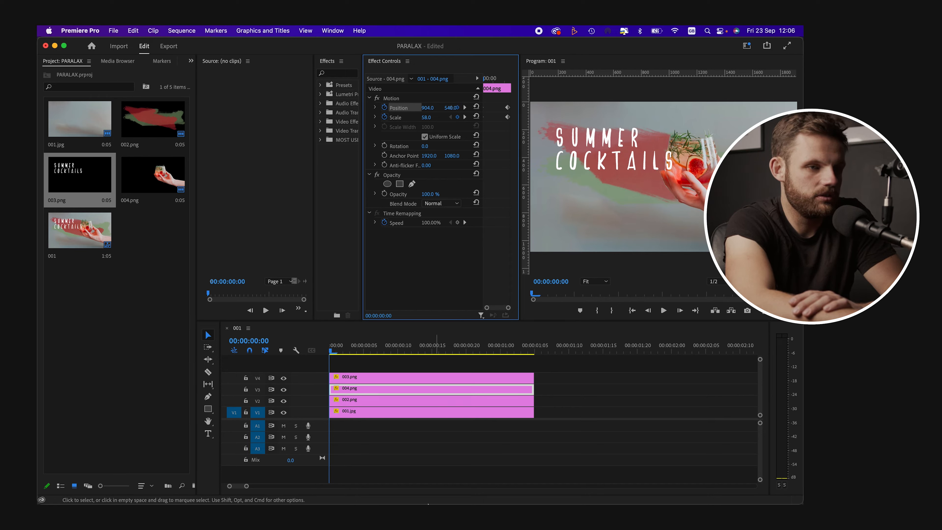
Play the sequence to review the combined motion of the drink and paint layers behind the title.
{"action": "left_click", "coordinate": [354, 393]}
{"action": "key", "text": "space"}
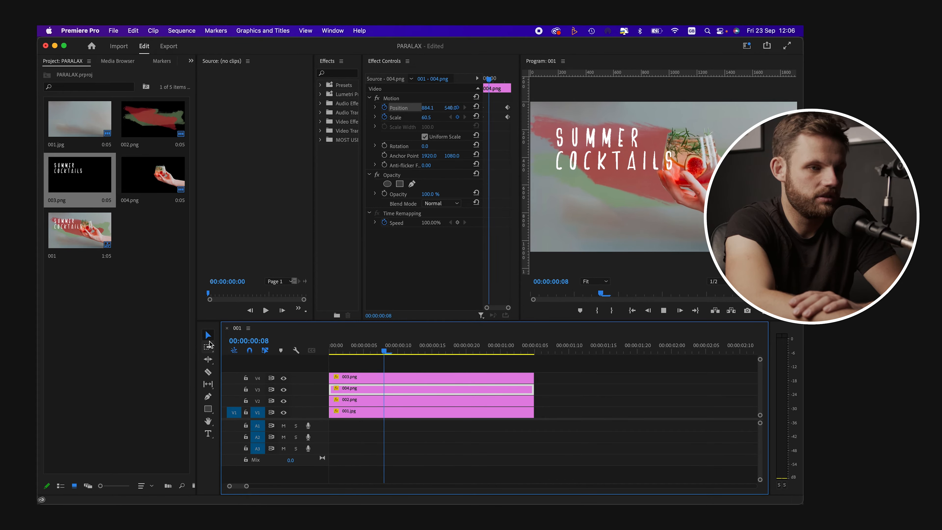
{"action": "key", "text": "space"}
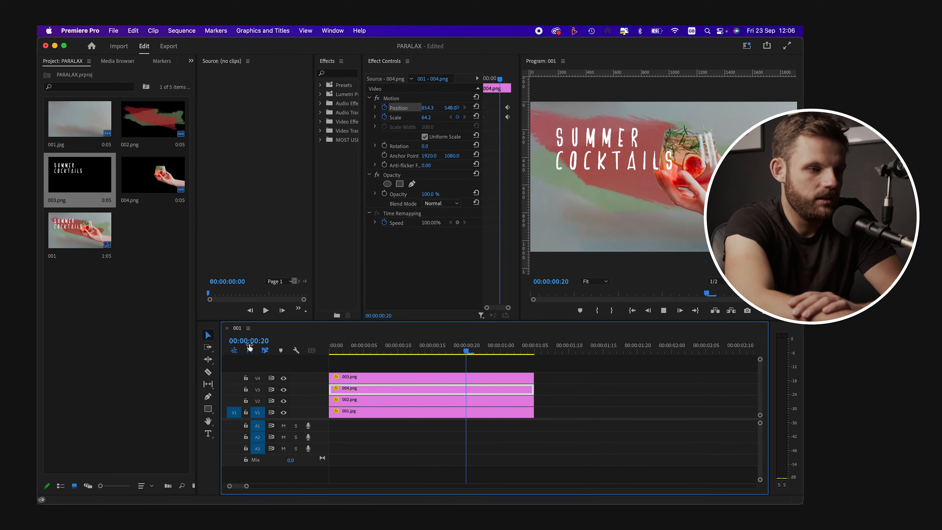
{"action": "key", "text": "space"}
{"action": "key", "text": "space"}
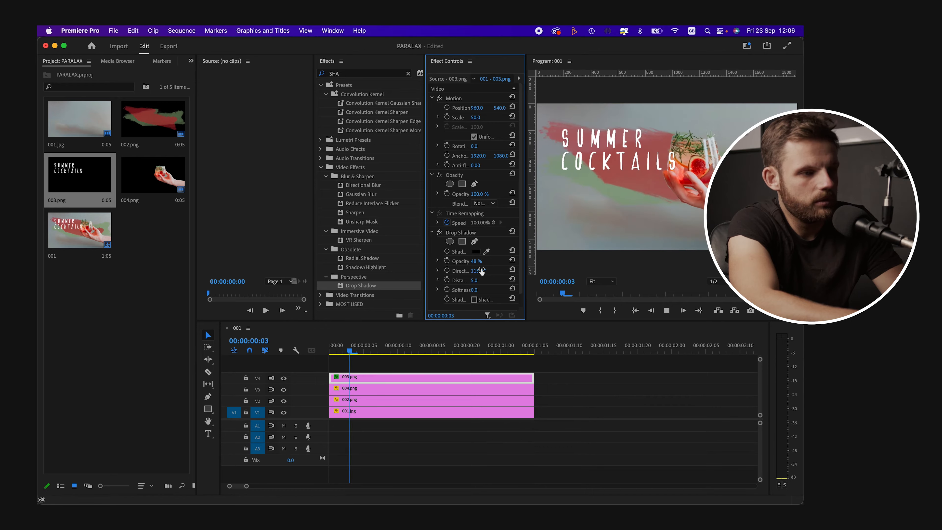
Remove the Drop Shadow effect from the 003.png title clip at the start of the sequence.
{"action": "left_click", "coordinate": [331, 349]}
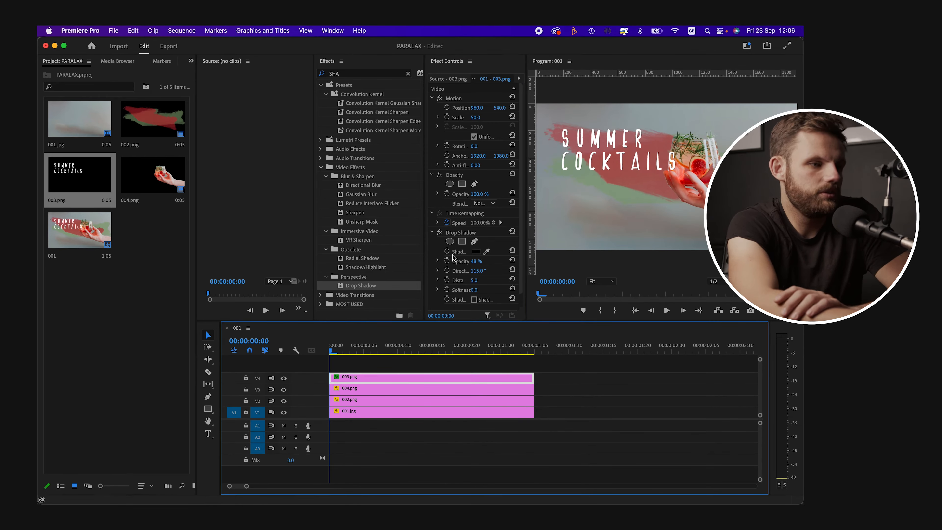
{"action": "left_click", "coordinate": [459, 234]}
{"action": "key", "text": "Delete"}
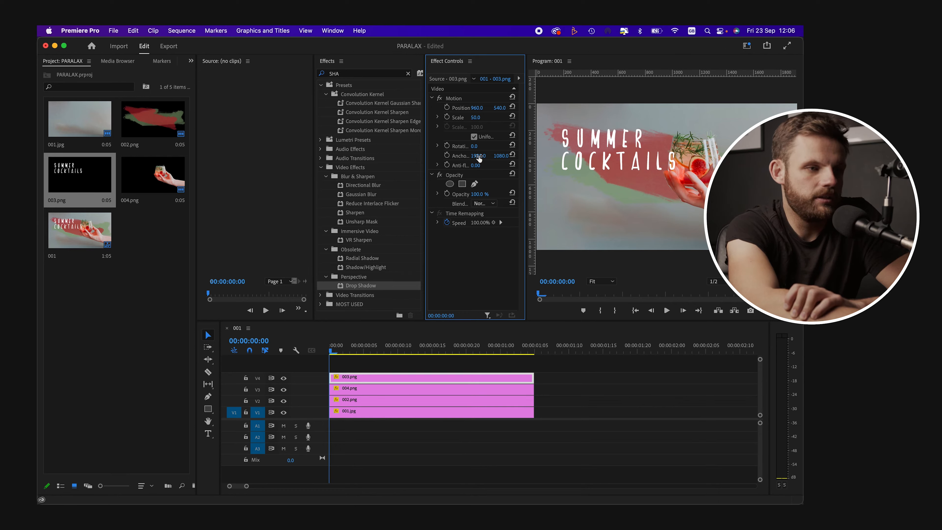
Draw a freeform opacity mask around the SUMMER COCKTAILS title on the 003.png clip and set its feather to about 569.
{"action": "left_click", "coordinate": [475, 184]}
{"action": "left_click", "coordinate": [556, 123]}
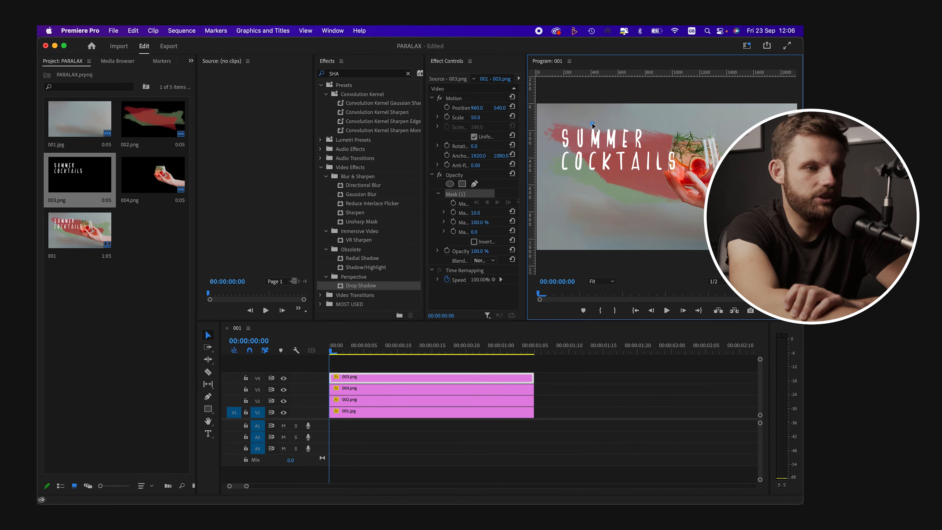
{"action": "left_click", "coordinate": [592, 123]}
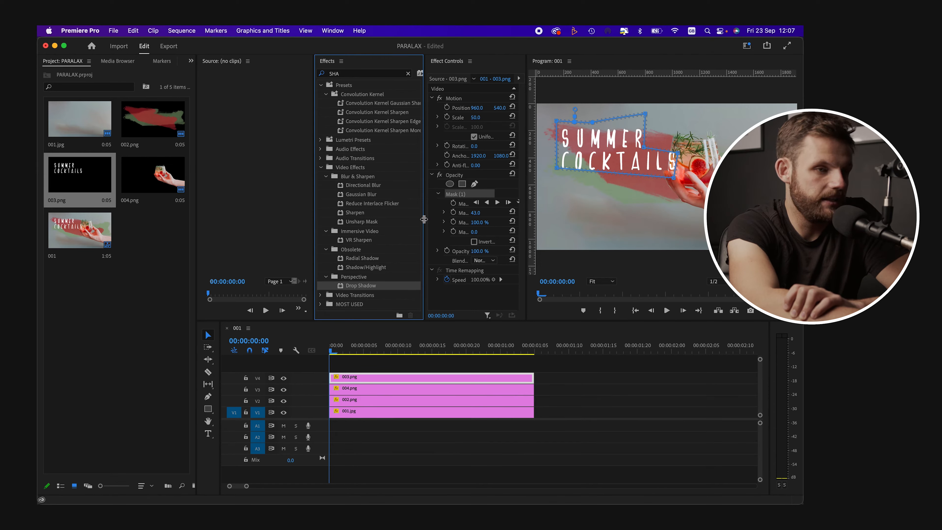
{"action": "left_click_drag", "start_coordinate": [424, 219], "coordinate": [605, 213]}
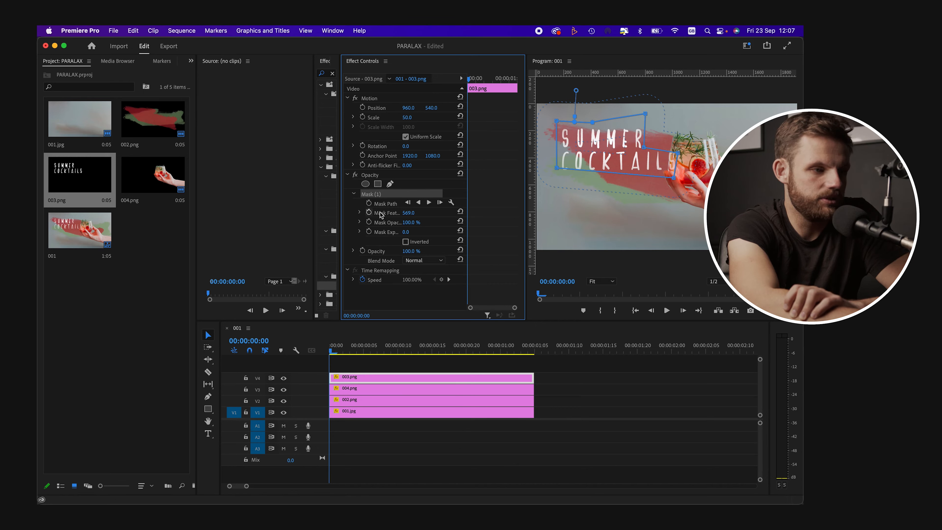
Enable keyframing for the title mask's feather, opacity and expansion at the start of the 003.png clip.
{"action": "left_click", "coordinate": [368, 212]}
{"action": "left_click", "coordinate": [368, 223]}
{"action": "left_click", "coordinate": [369, 232]}
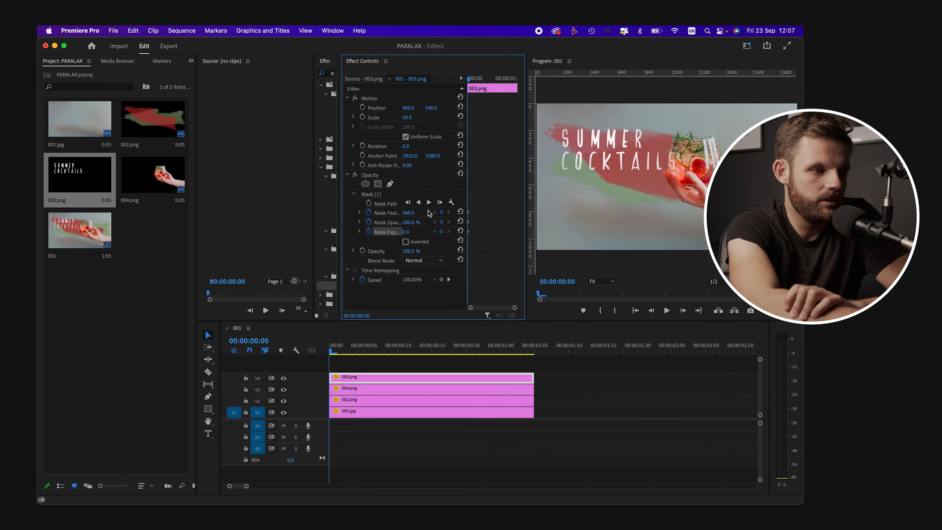
Keyframe the title's mask expansion at 78 at 00:00:00:09 and reduce it to a negative value at the sequence start.
{"action": "left_click_drag", "start_coordinate": [479, 79], "coordinate": [483, 80]}
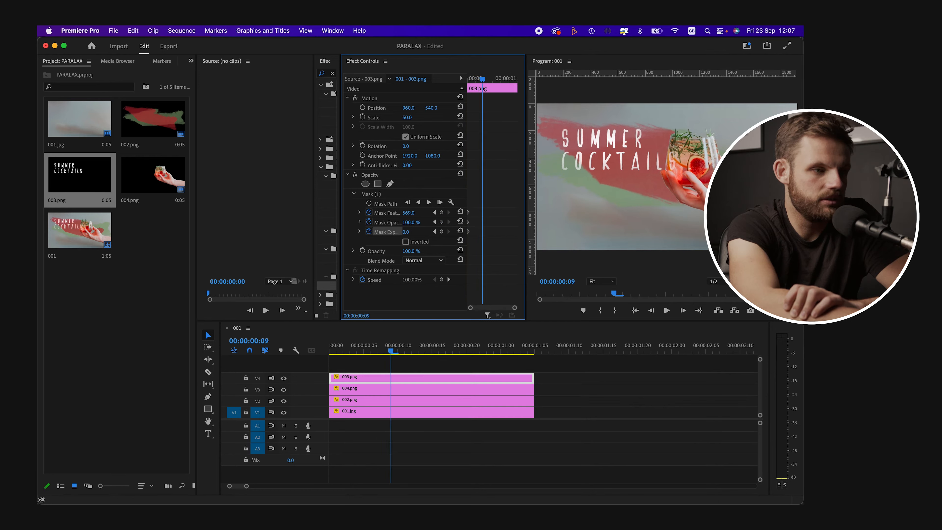
{"action": "mouse_move", "coordinate": [408, 232]}
{"action": "left_mouse_down"}
{"action": "mouse_move", "coordinate": [358, 232]}
{"action": "mouse_move", "coordinate": [421, 232]}
{"action": "left_mouse_up"}
{"action": "left_click_drag", "start_coordinate": [482, 79], "coordinate": [432, 82]}
{"action": "mouse_move", "coordinate": [407, 231]}
{"action": "left_mouse_down"}
{"action": "mouse_move", "coordinate": [382, 231]}
{"action": "mouse_move", "coordinate": [415, 232]}
{"action": "left_mouse_up"}
Play back the title reveal and move the second mask expansion keyframe to about 00:00:00:18.
{"action": "key", "text": "space"}
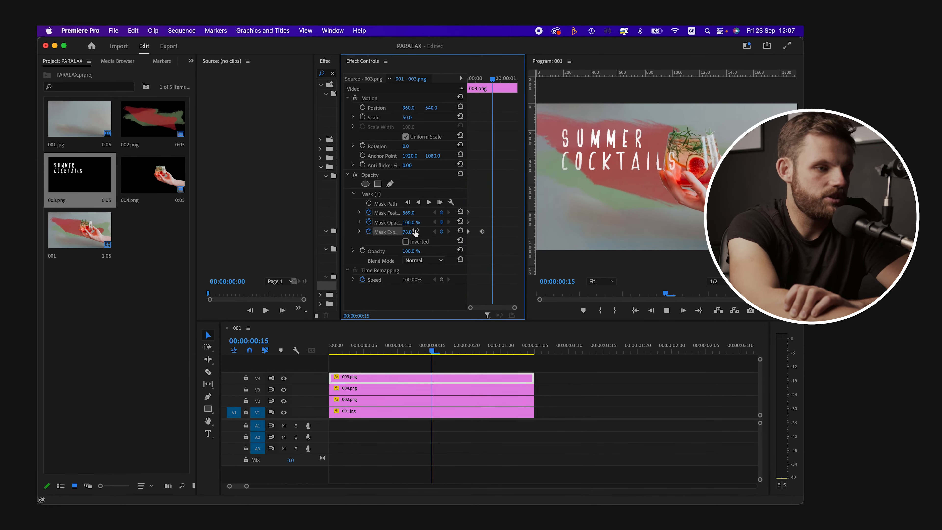
{"action": "key", "text": "space"}
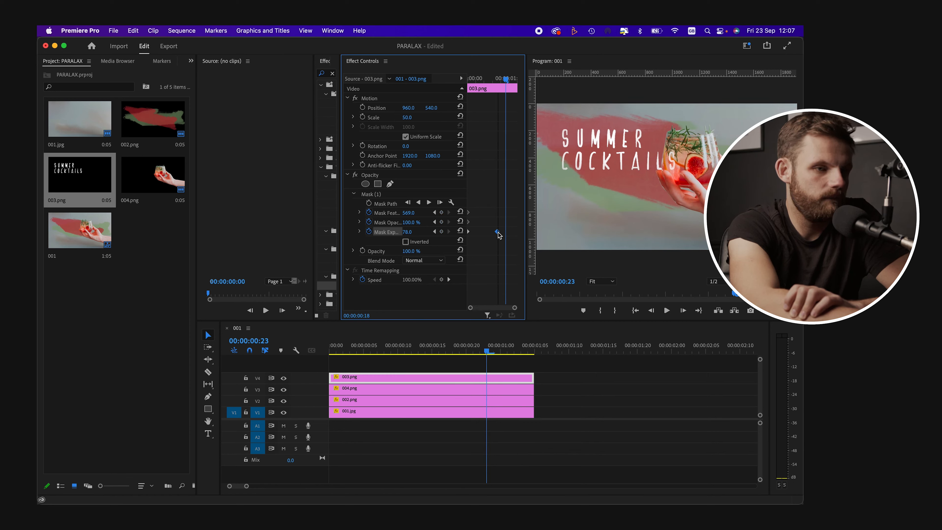
{"action": "key", "text": "space"}
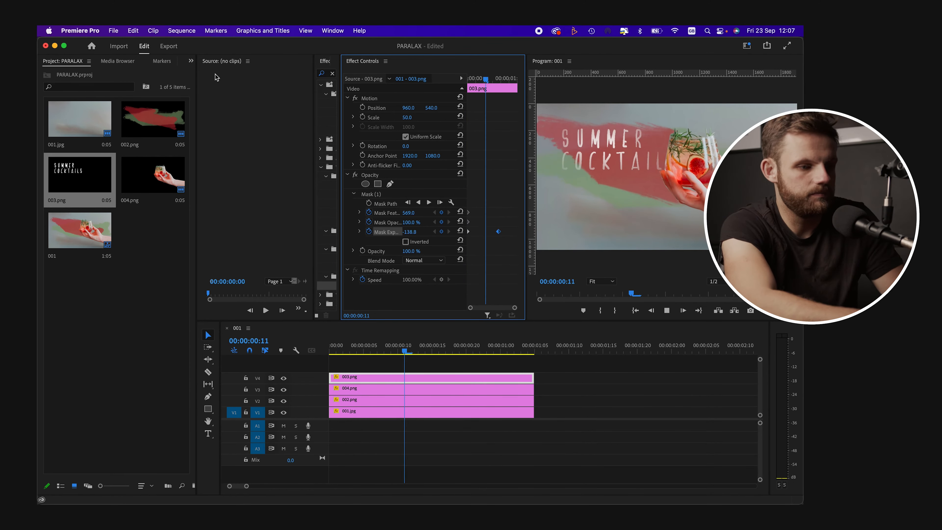
{"action": "key", "text": "space"}
{"action": "key", "text": "space"}
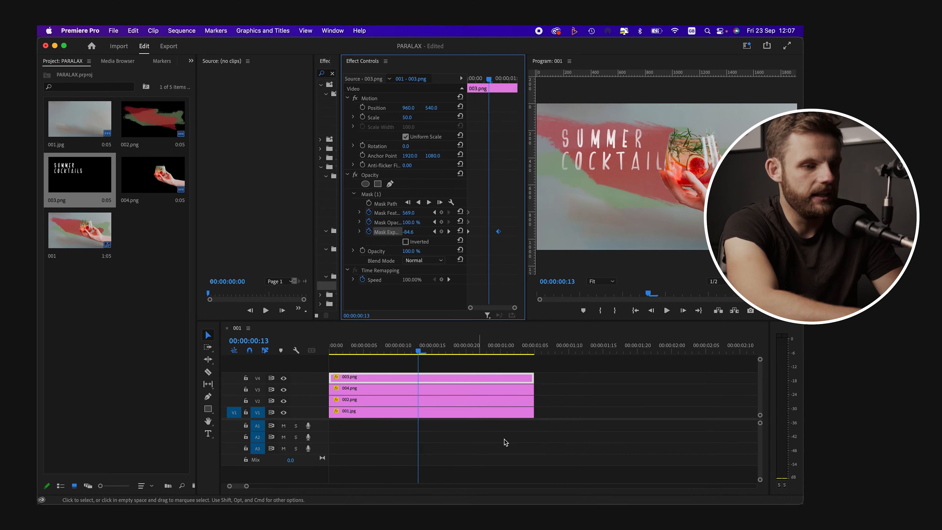
Select all four layer clips in the sequence.
{"action": "left_click_drag", "start_coordinate": [536, 435], "coordinate": [506, 335]}
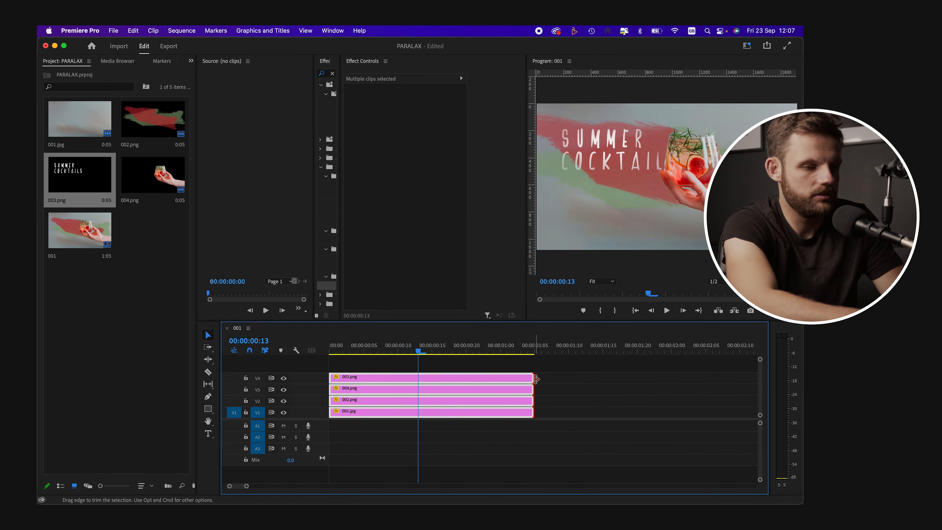